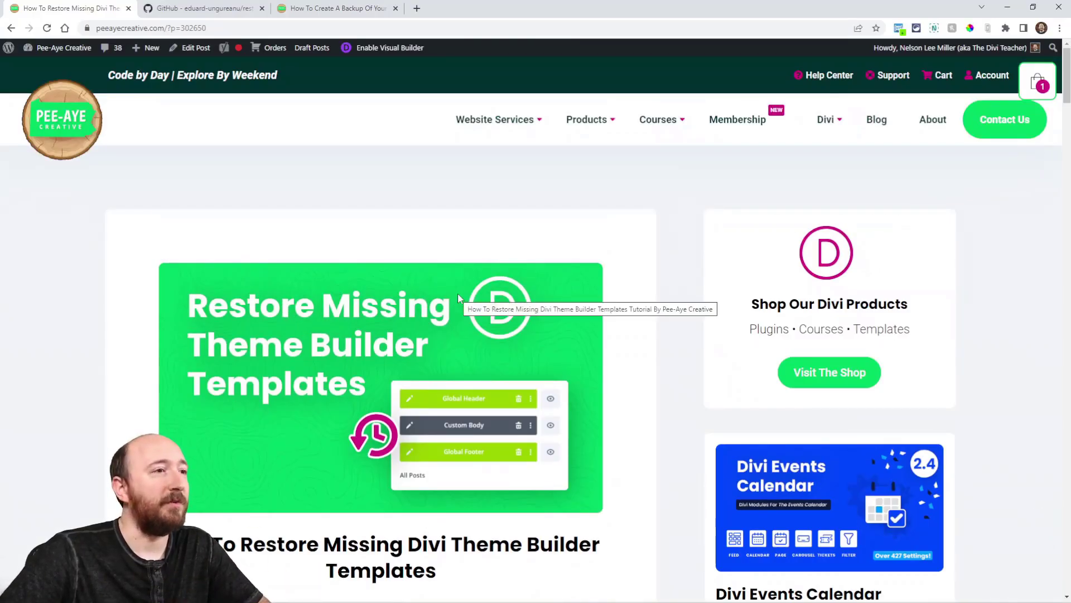
Scroll the restore-templates post down to the 'A Rare But Frustrating Issue To Solve' introduction
{"action": "scroll", "coordinate": [457, 294], "scroll_direction": "down", "scroll_amount": 5}
{"action": "scroll", "coordinate": [557, 329], "scroll_direction": "down", "scroll_amount": 4}
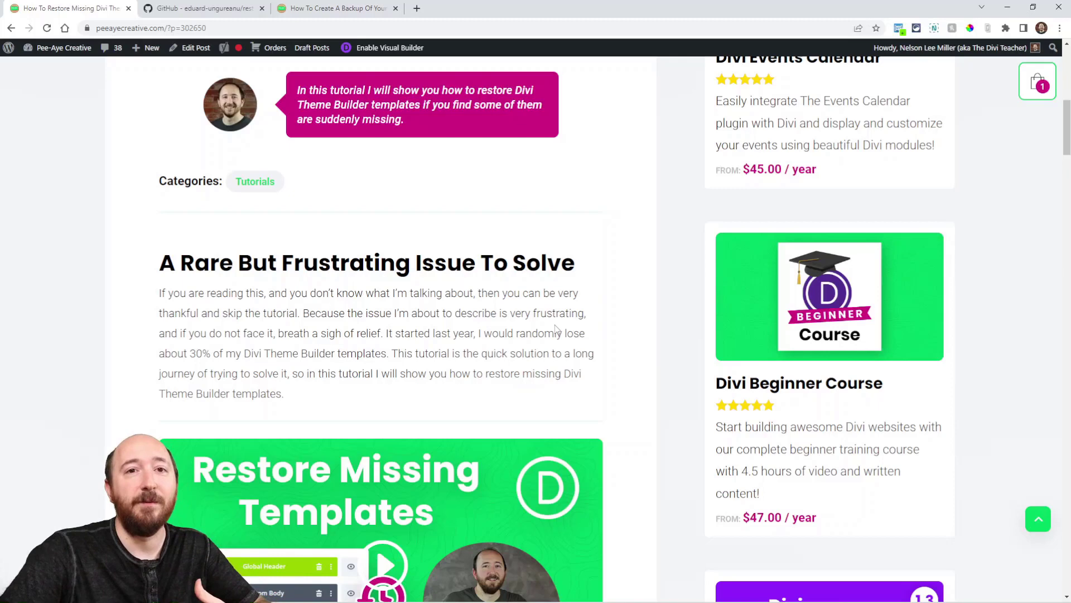
{"action": "scroll", "coordinate": [557, 329], "scroll_direction": "down", "scroll_amount": 2}
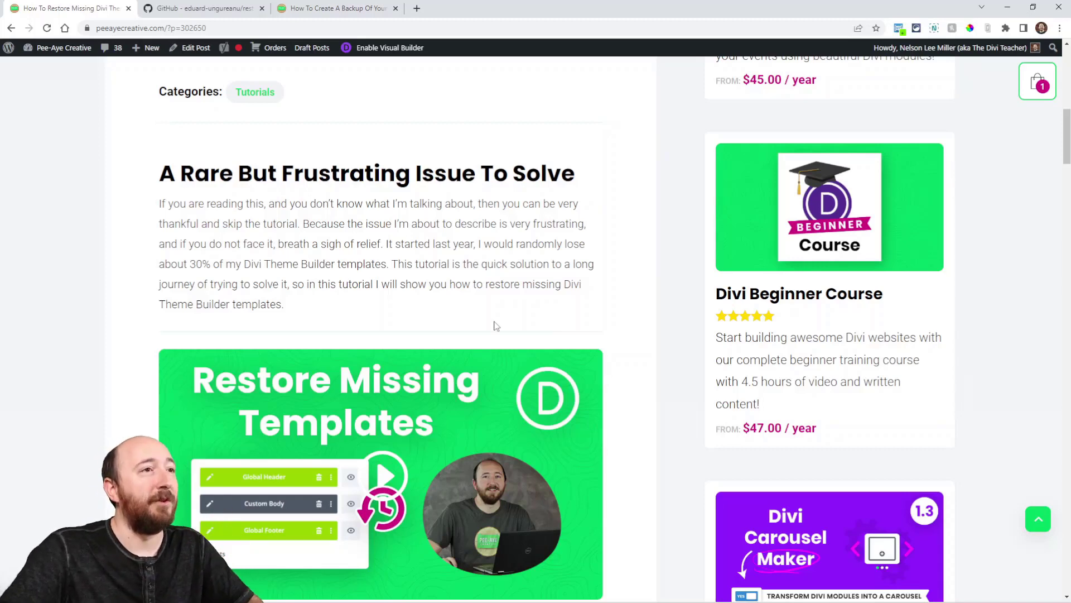
Scroll to the top of the post, then back down to the tutorial video and YouTube subscribe prompt
{"action": "scroll", "coordinate": [495, 323], "scroll_direction": "up", "scroll_amount": 5}
{"action": "scroll", "coordinate": [204, 243], "scroll_direction": "down", "scroll_amount": 4}
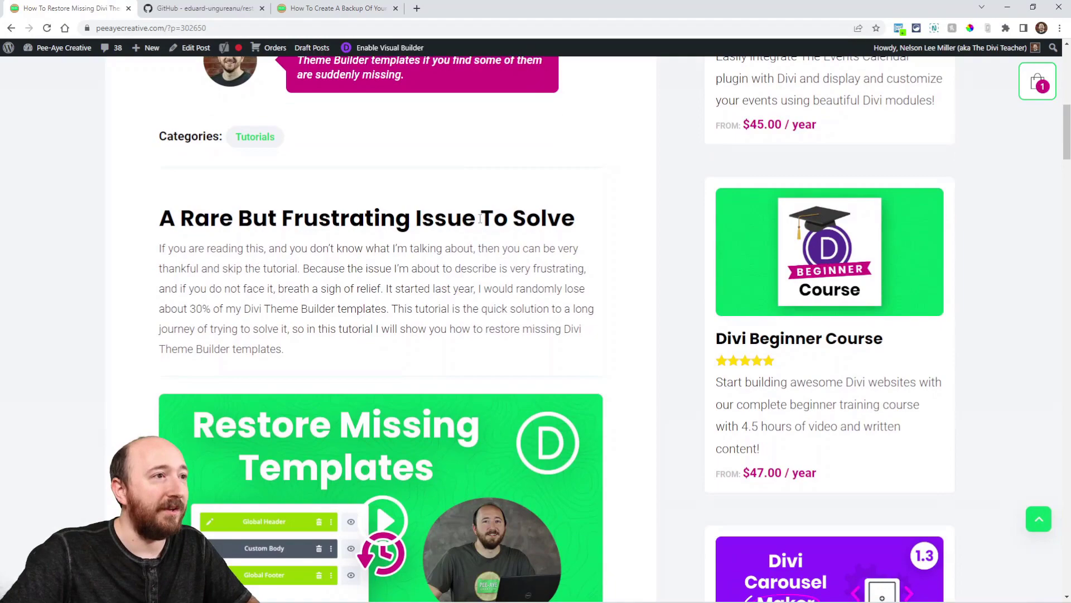
{"action": "scroll", "coordinate": [504, 268], "scroll_direction": "down", "scroll_amount": 5}
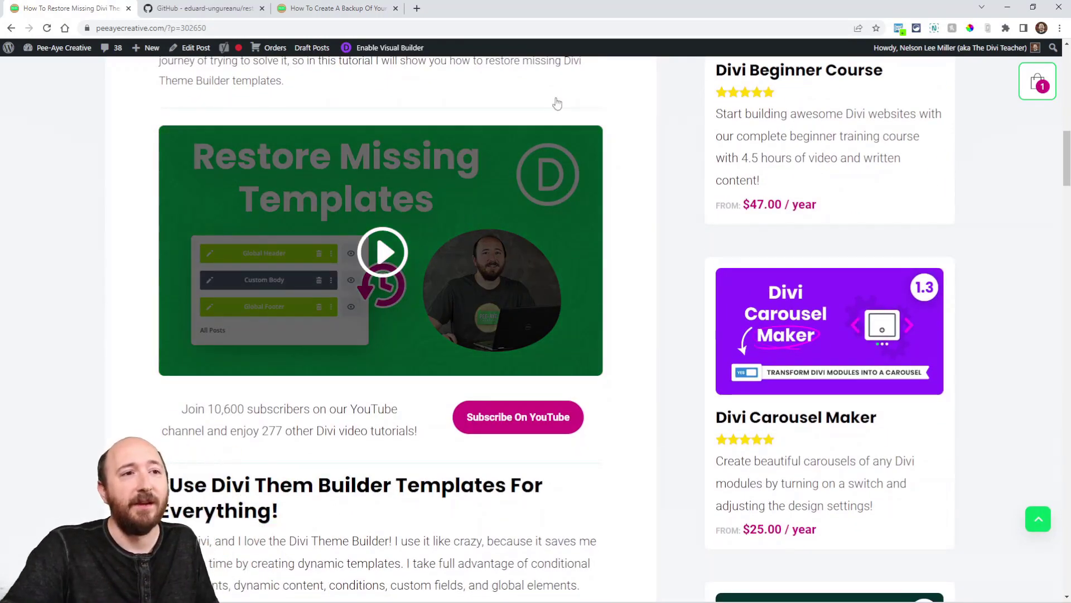
{"action": "scroll", "coordinate": [806, 364], "scroll_direction": "up", "scroll_amount": 5}
{"action": "scroll", "coordinate": [807, 364], "scroll_direction": "up", "scroll_amount": 10}
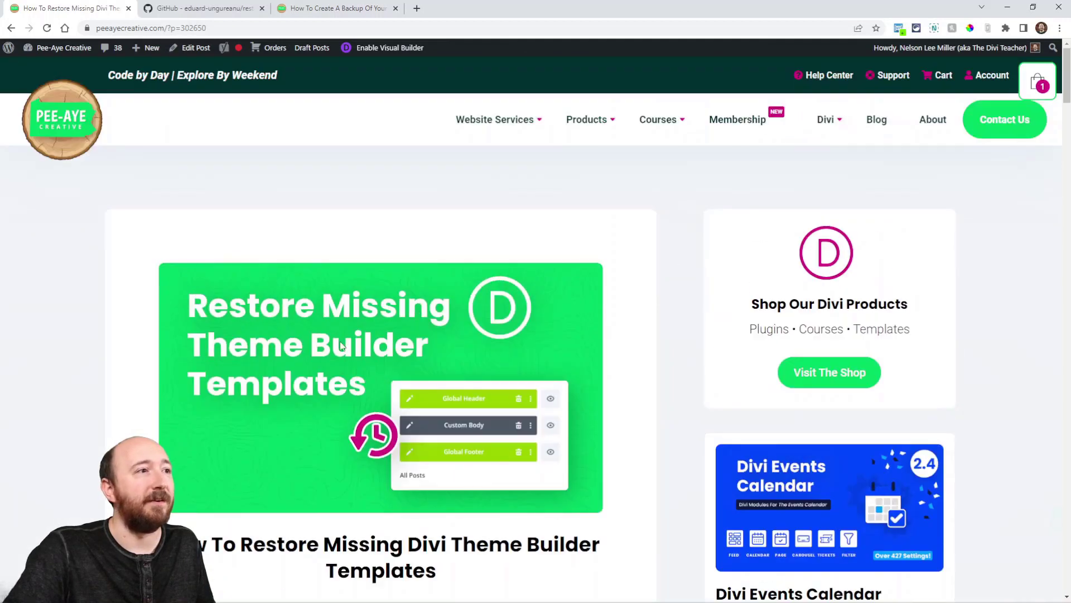
{"action": "scroll", "coordinate": [868, 316], "scroll_direction": "down", "scroll_amount": 5}
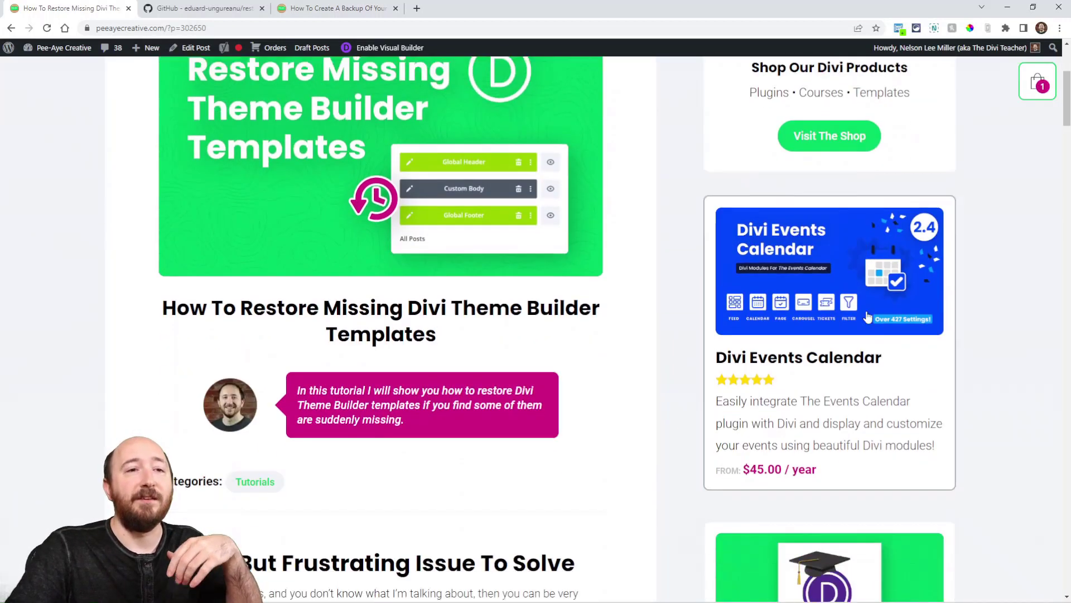
{"action": "scroll", "coordinate": [866, 335], "scroll_direction": "down", "scroll_amount": 4}
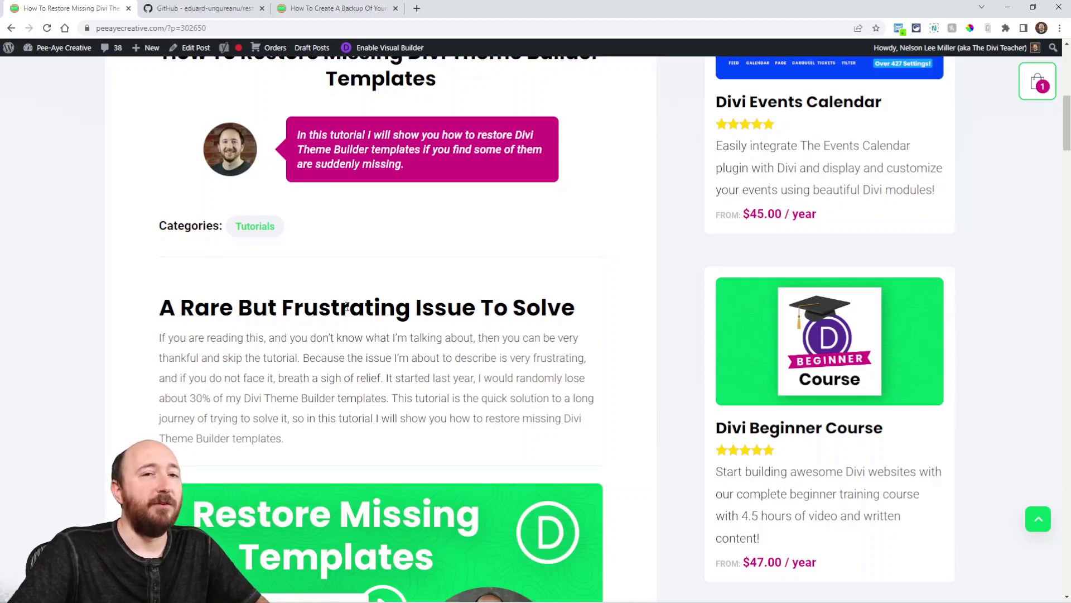
{"action": "scroll", "coordinate": [362, 293], "scroll_direction": "down", "scroll_amount": 6}
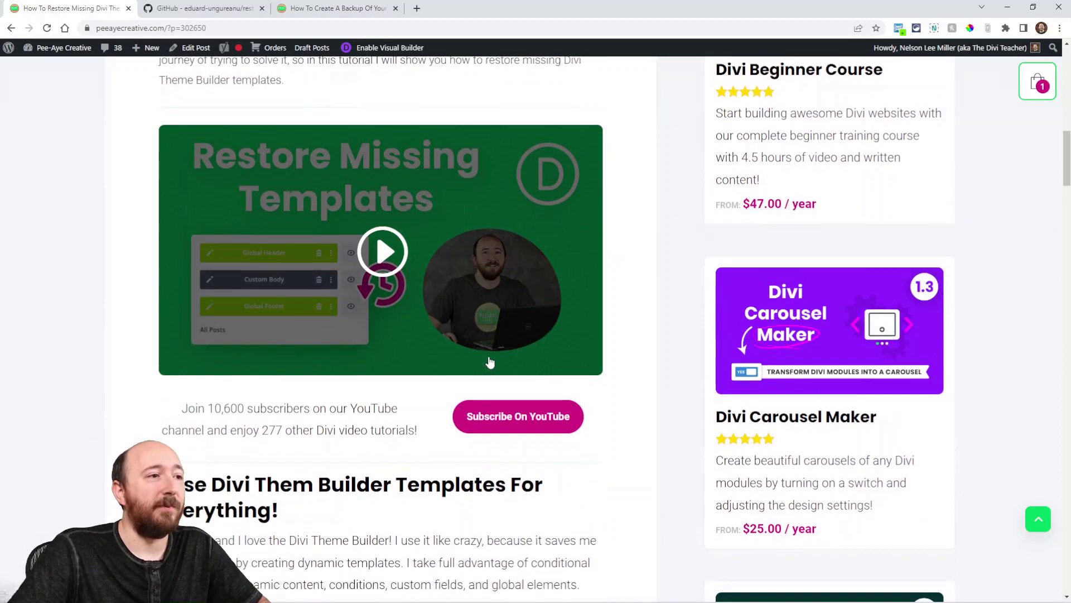
Read down through the 'Use Divi Theme Builder Templates For Everything!' section
{"action": "scroll", "coordinate": [490, 363], "scroll_direction": "down", "scroll_amount": 6}
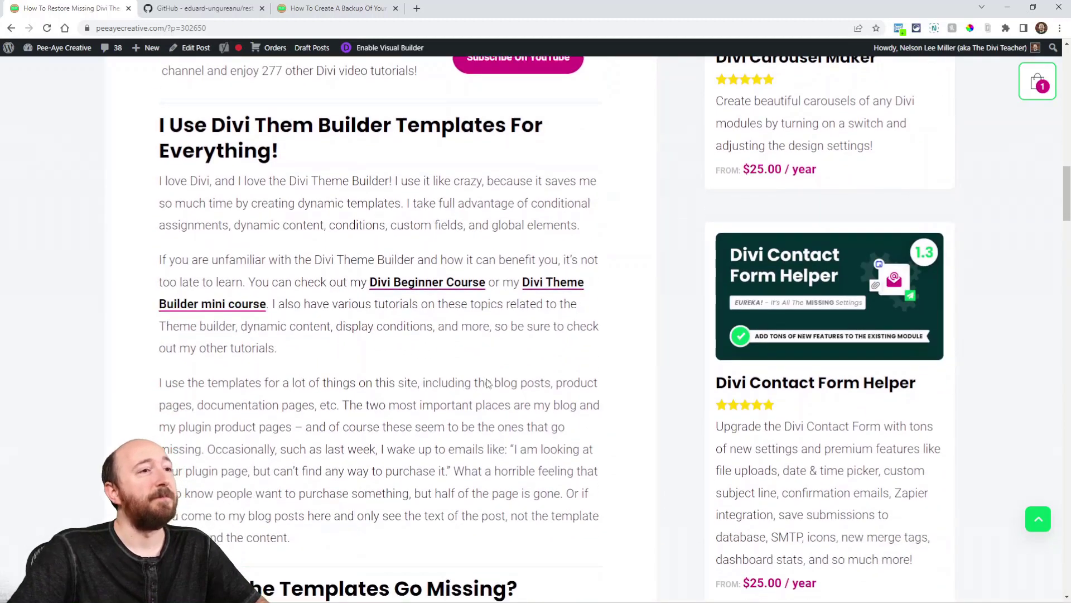
{"action": "scroll", "coordinate": [487, 383], "scroll_direction": "down", "scroll_amount": 1}
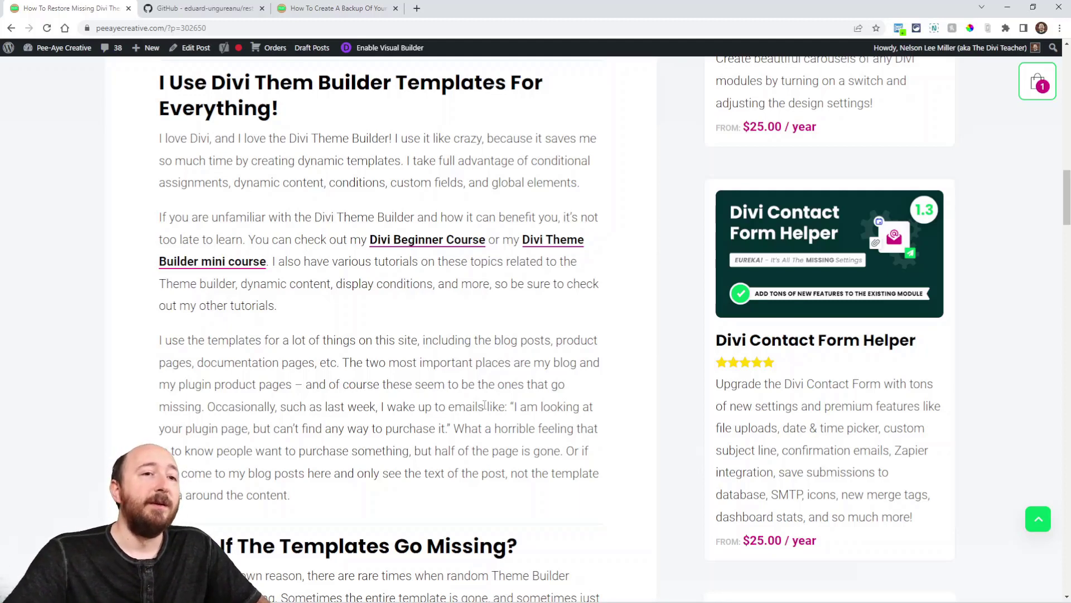
Read down through the 'What If The Templates Go Missing?' section to the restore heading
{"action": "scroll", "coordinate": [407, 466], "scroll_direction": "down", "scroll_amount": 4}
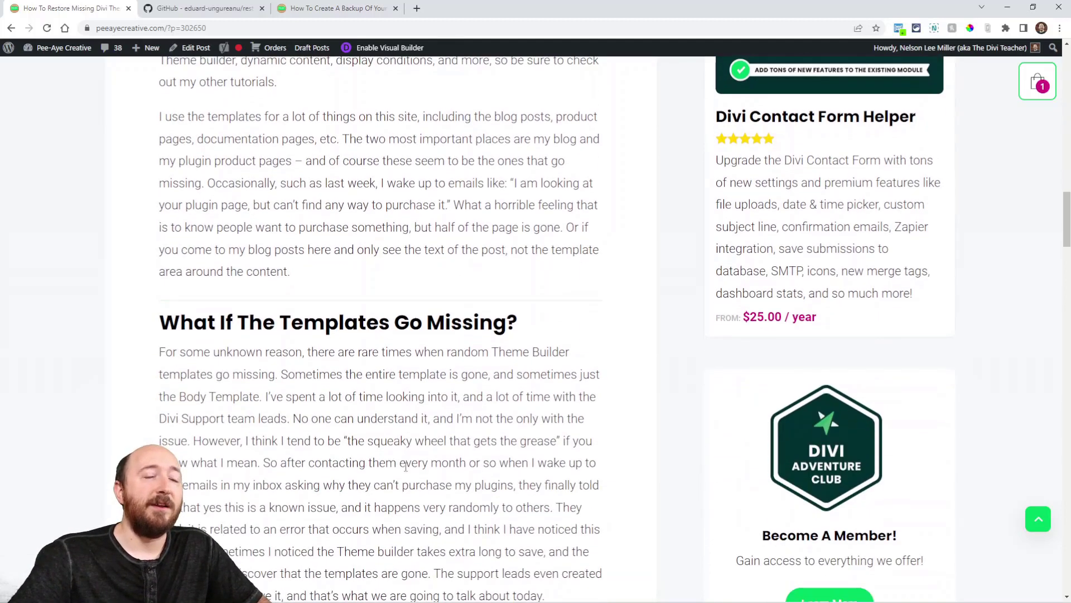
{"action": "scroll", "coordinate": [406, 467], "scroll_direction": "down", "scroll_amount": 1}
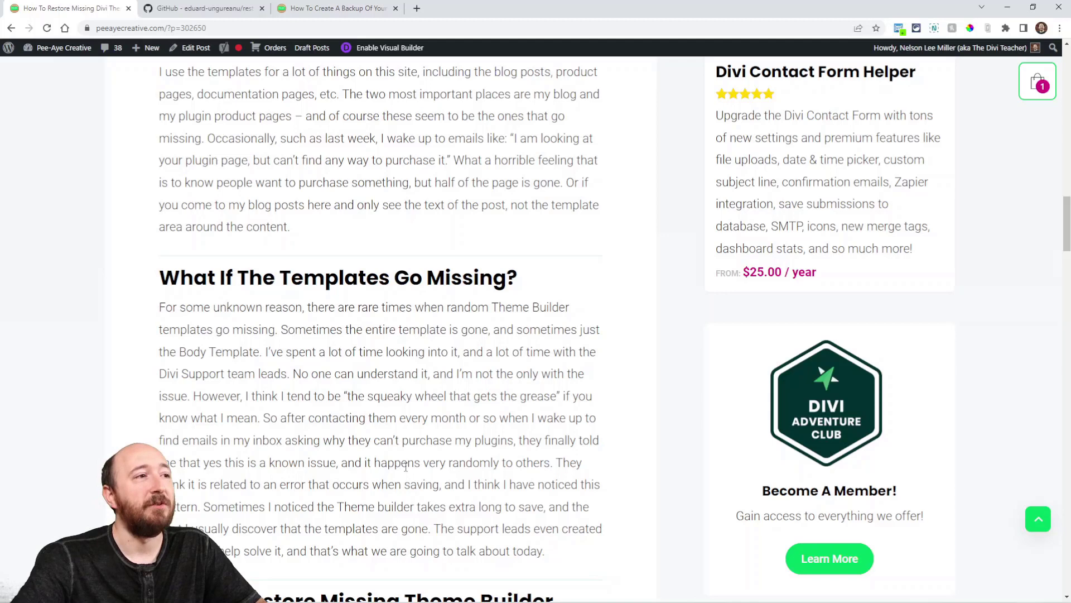
{"action": "scroll", "coordinate": [404, 392], "scroll_direction": "down", "scroll_amount": 3}
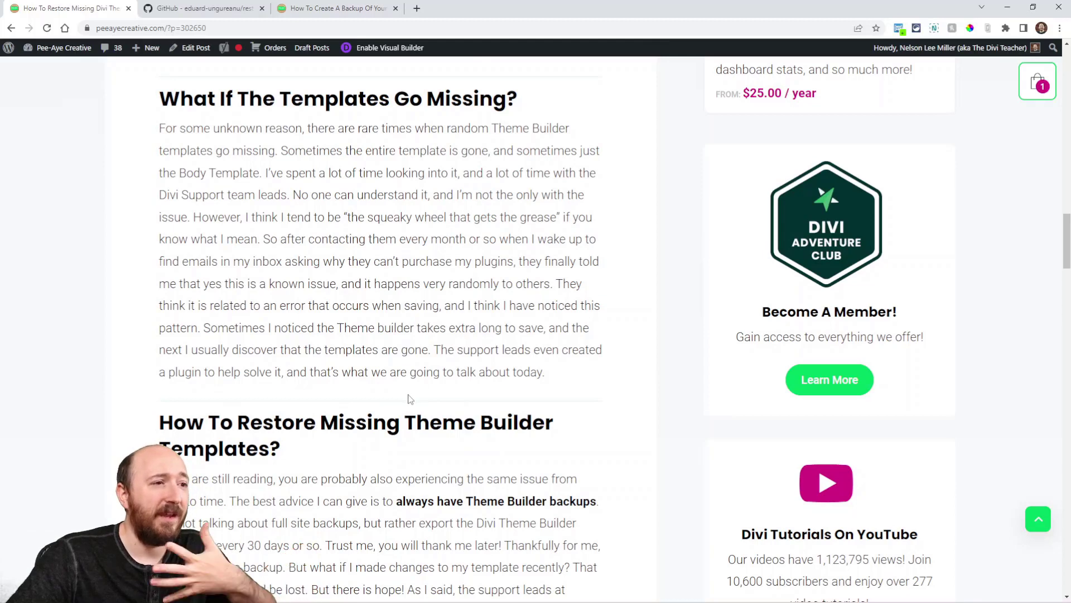
Scroll to the numbered restore steps, starting with the GitHub solution step
{"action": "scroll", "coordinate": [405, 393], "scroll_direction": "down", "scroll_amount": 4}
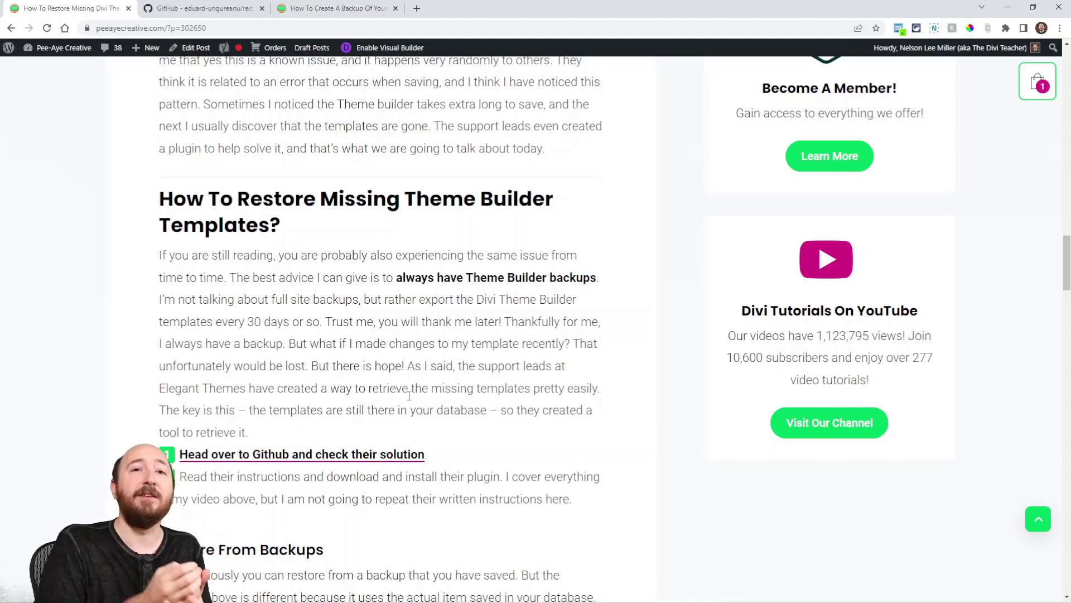
{"action": "scroll", "coordinate": [418, 385], "scroll_direction": "down", "scroll_amount": 5}
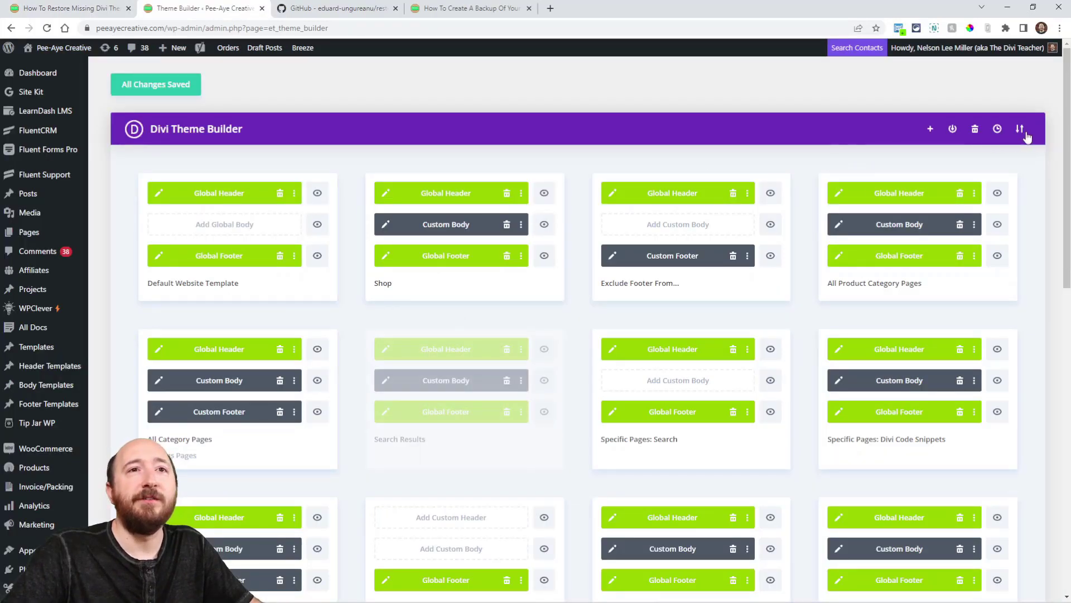
{"action": "left_click", "coordinate": [1021, 133]}
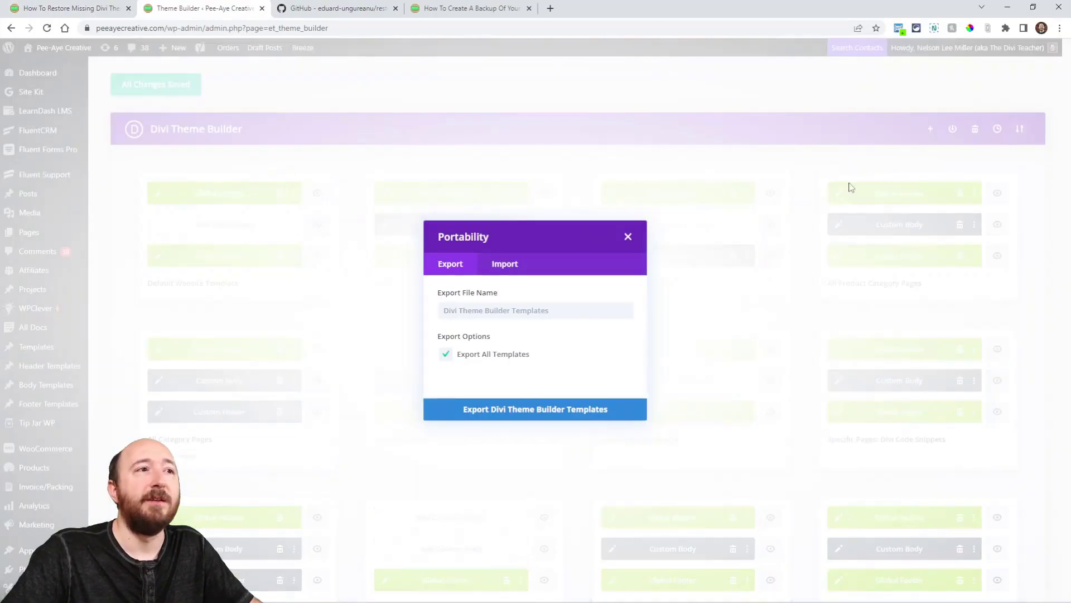
{"action": "left_click", "coordinate": [467, 309]}
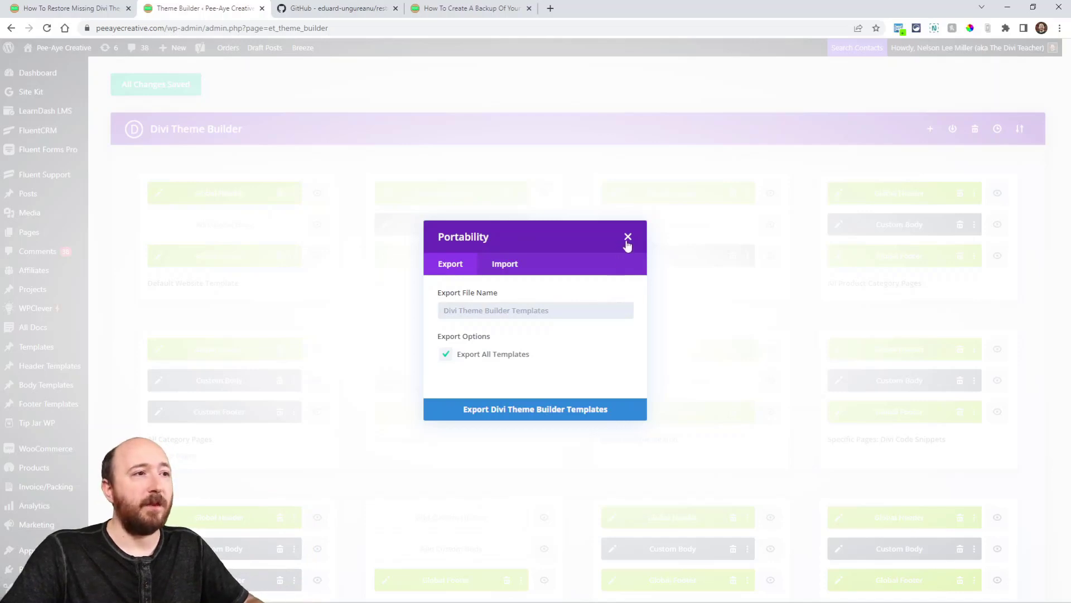
{"action": "left_click", "coordinate": [447, 355]}
{"action": "scroll", "coordinate": [531, 335], "scroll_direction": "down", "scroll_amount": 3}
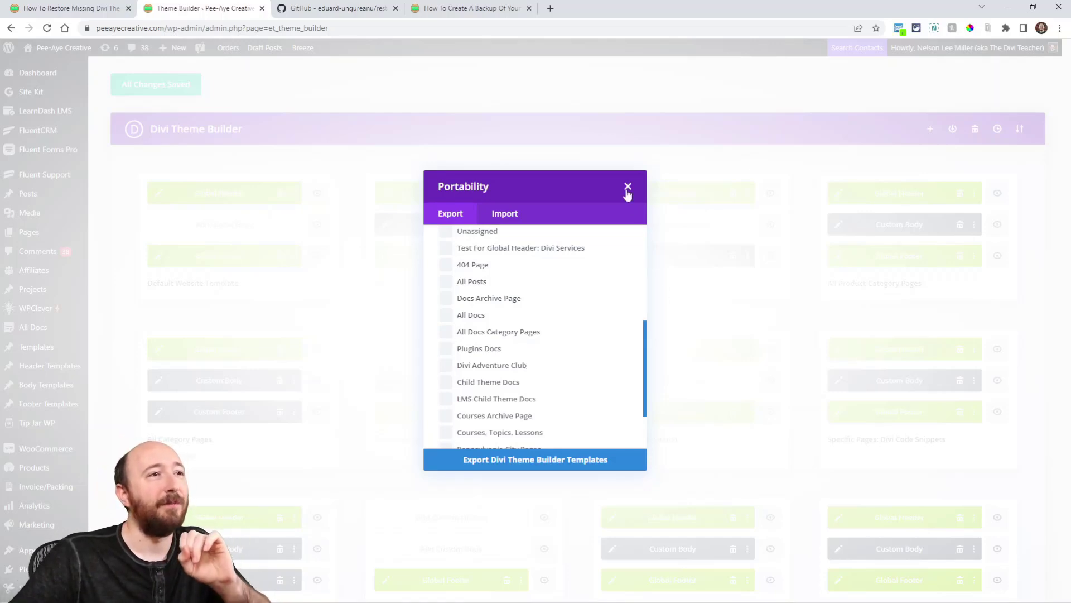
{"action": "scroll", "coordinate": [631, 192], "scroll_direction": "up", "scroll_amount": 5}
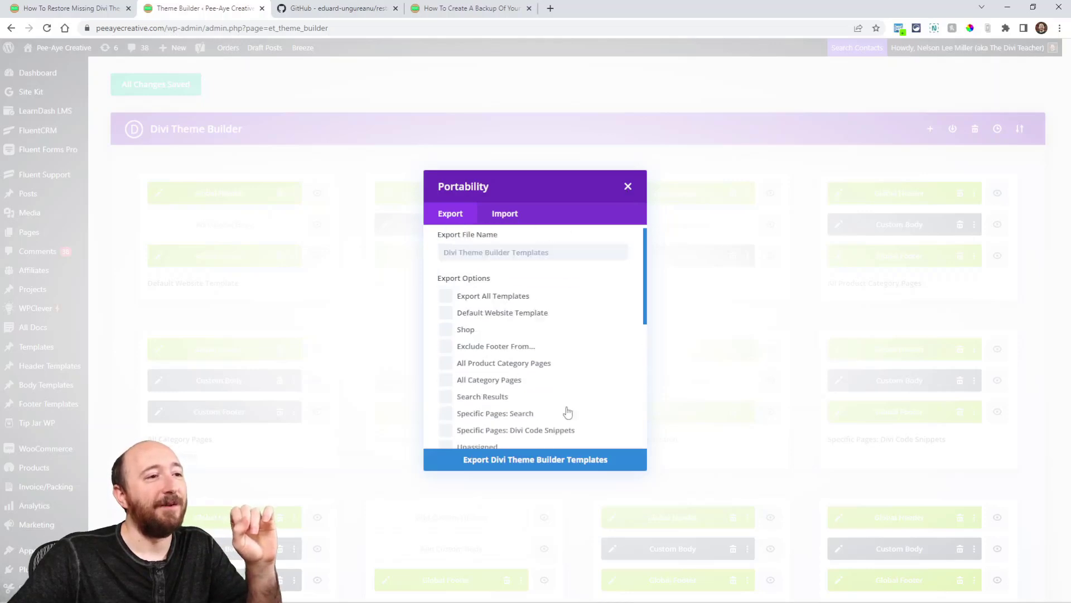
{"action": "left_click", "coordinate": [628, 187]}
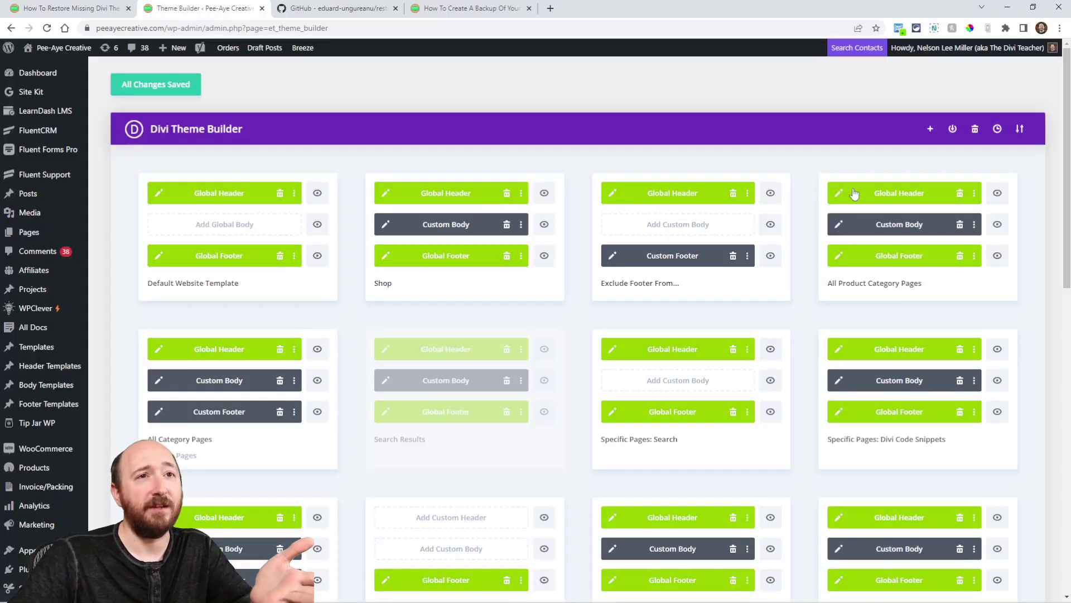
{"action": "left_click", "coordinate": [1020, 129]}
{"action": "left_click", "coordinate": [499, 266]}
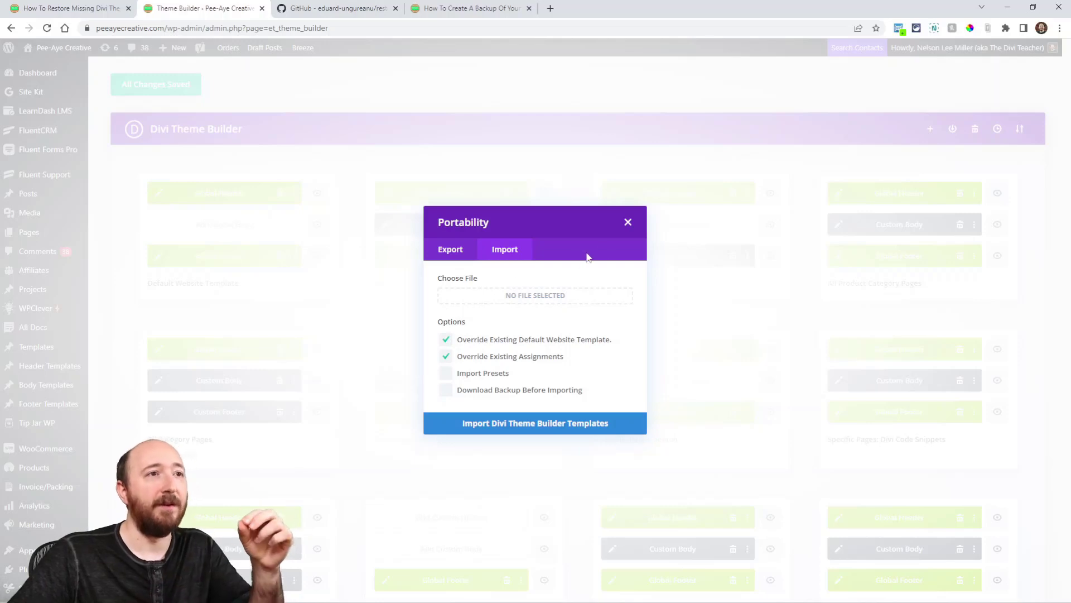
{"action": "left_click", "coordinate": [627, 223]}
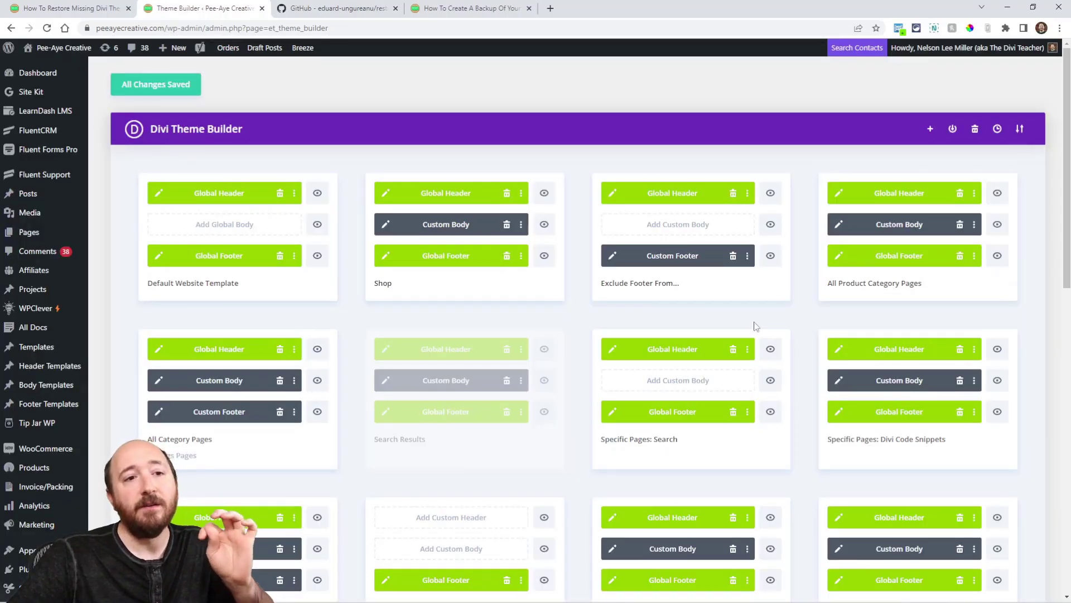
{"action": "scroll", "coordinate": [759, 332], "scroll_direction": "down", "scroll_amount": 2}
{"action": "scroll", "coordinate": [891, 385], "scroll_direction": "up", "scroll_amount": 1}
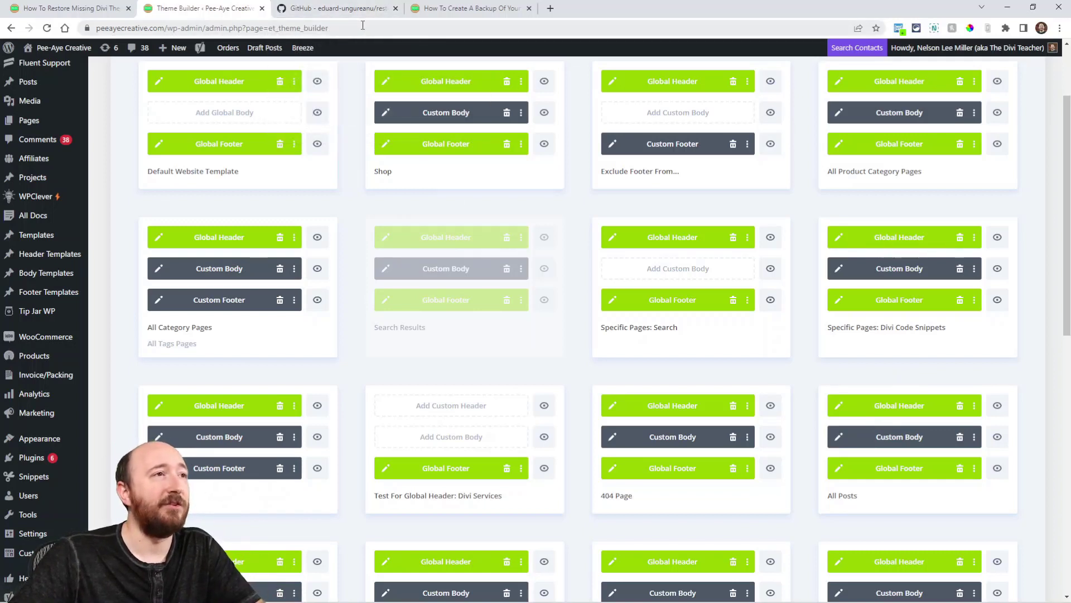
{"action": "mouse_move", "coordinate": [358, 19]}
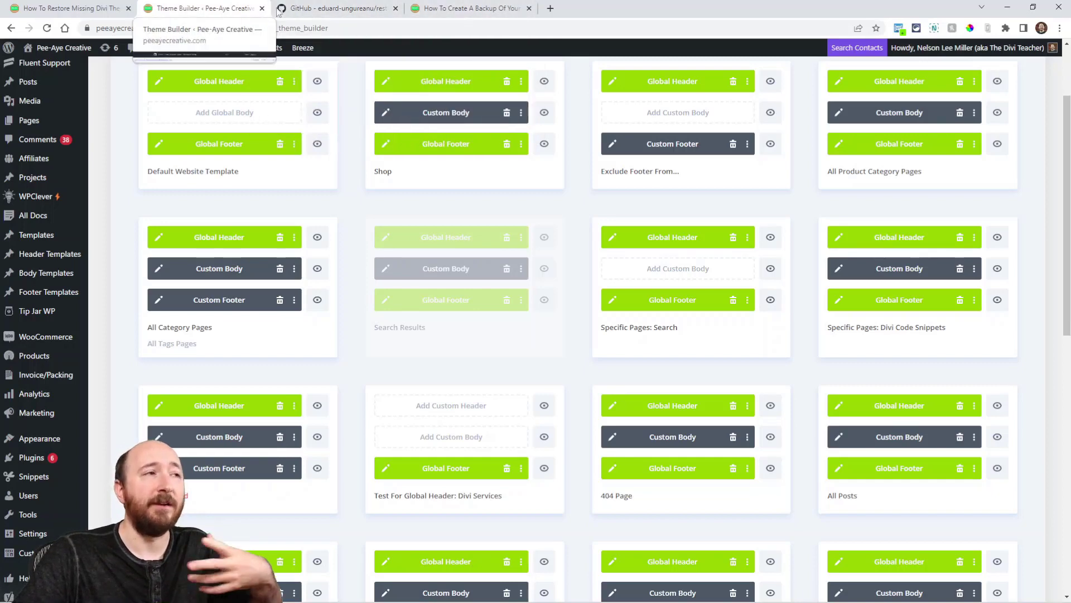
Glance at the backup tutorial tab, then go back to the restore post's numbered steps
{"action": "left_click", "coordinate": [479, 8]}
{"action": "scroll", "coordinate": [558, 391], "scroll_direction": "up", "scroll_amount": 2}
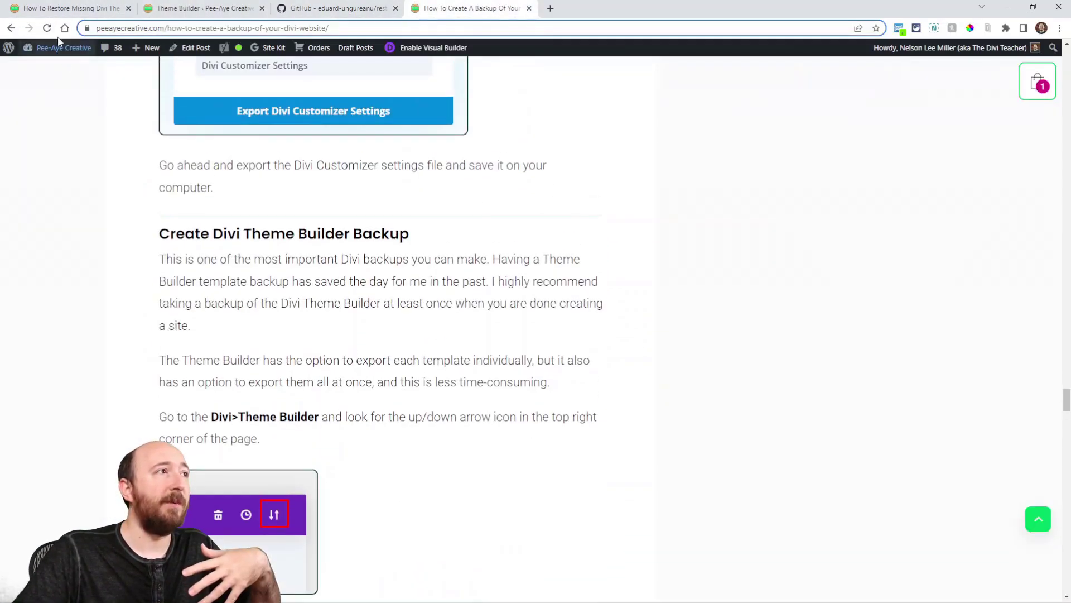
{"action": "key", "text": "ctrl+1"}
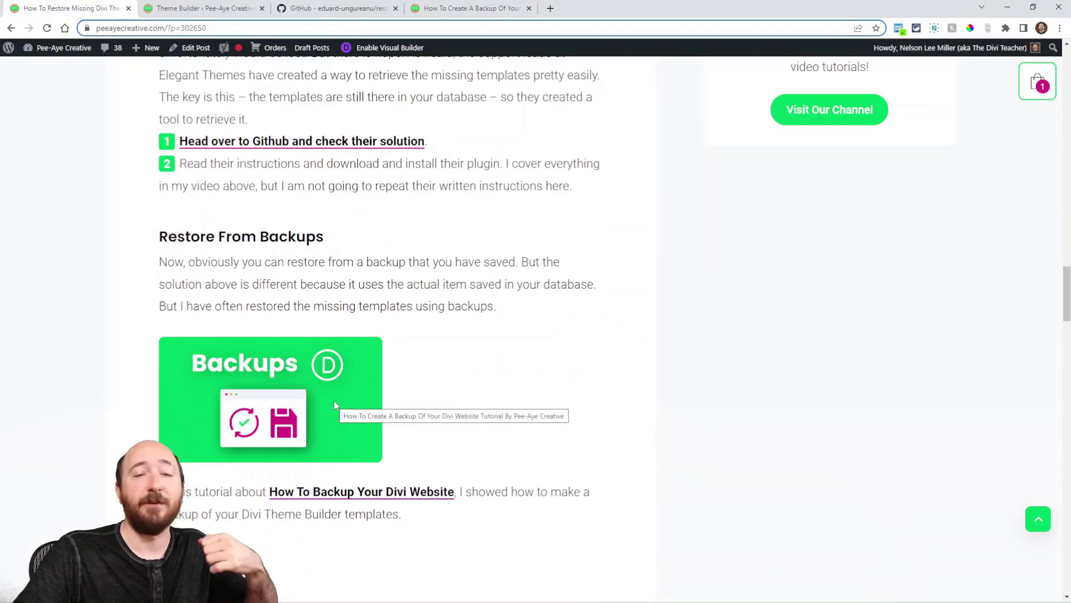
{"action": "scroll", "coordinate": [489, 347], "scroll_direction": "up", "scroll_amount": 2}
{"action": "scroll", "coordinate": [489, 347], "scroll_direction": "up", "scroll_amount": 1}
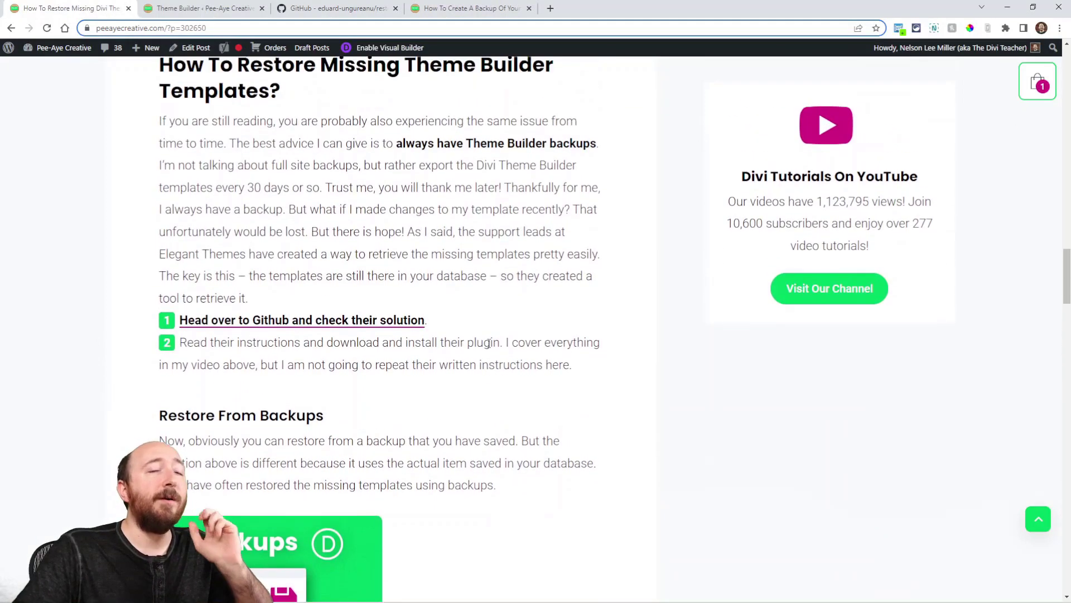
Open the restore-missing-tb-templates GitHub repo, skim its README, and reveal the Download ZIP option
{"action": "left_click", "coordinate": [234, 326]}
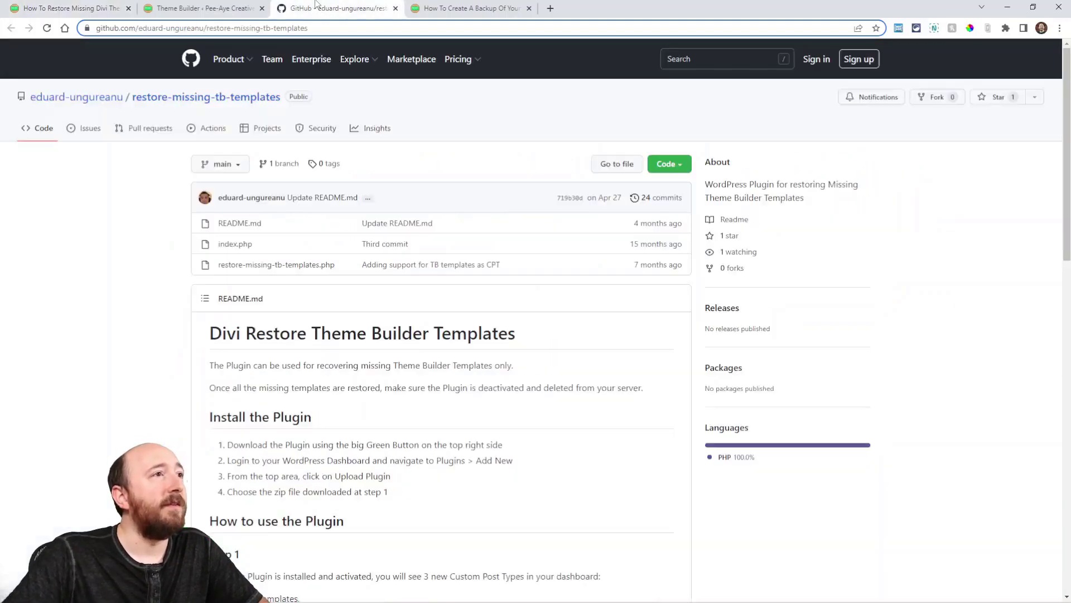
{"action": "scroll", "coordinate": [644, 269], "scroll_direction": "down", "scroll_amount": 4}
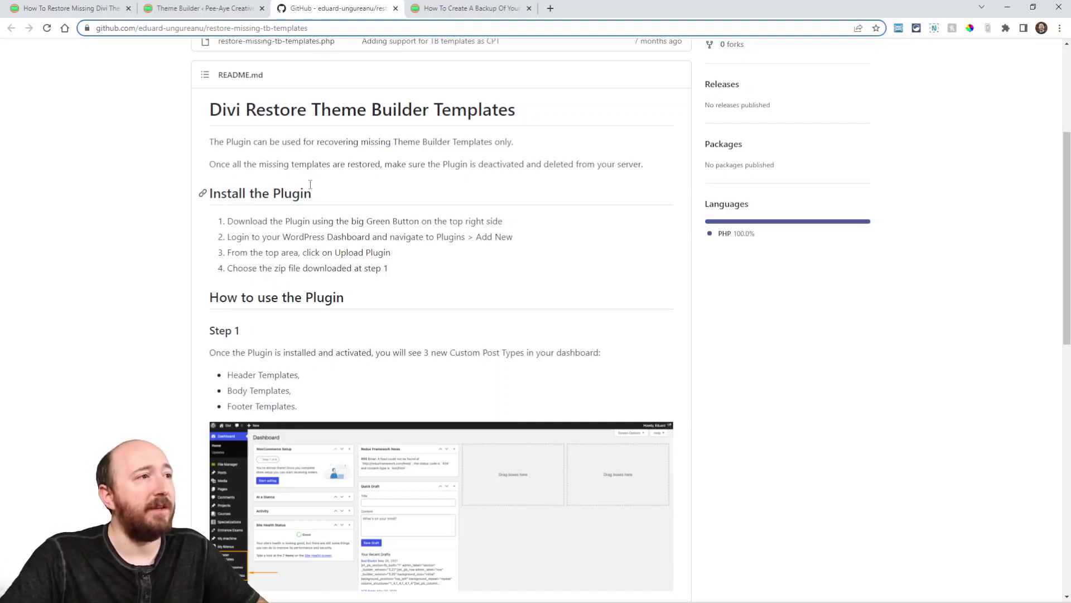
{"action": "scroll", "coordinate": [391, 287], "scroll_direction": "down", "scroll_amount": 3}
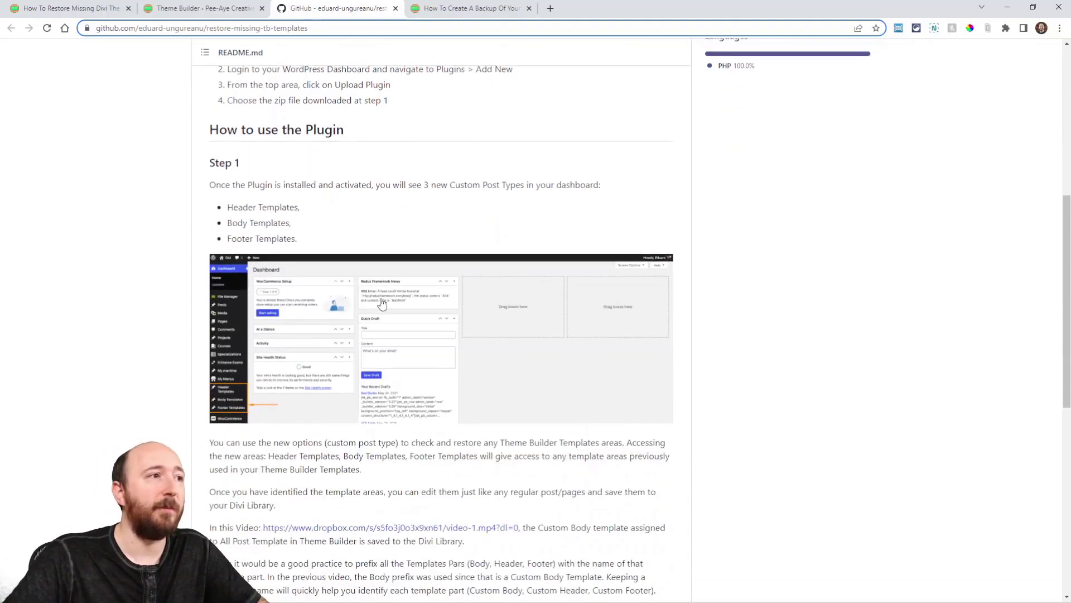
{"action": "scroll", "coordinate": [381, 303], "scroll_direction": "up", "scroll_amount": 7}
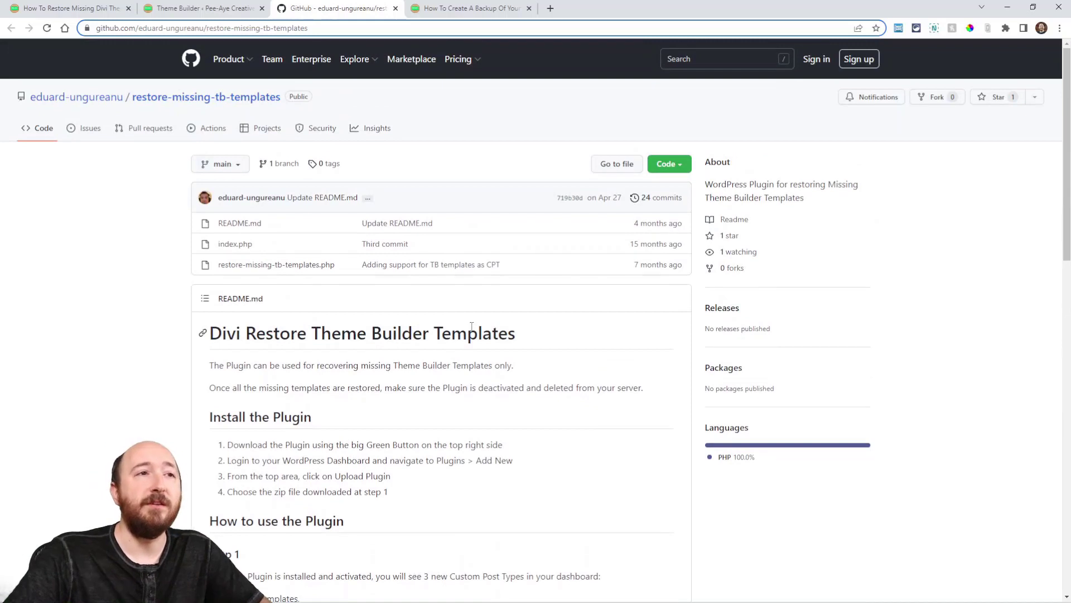
{"action": "left_click", "coordinate": [668, 167]}
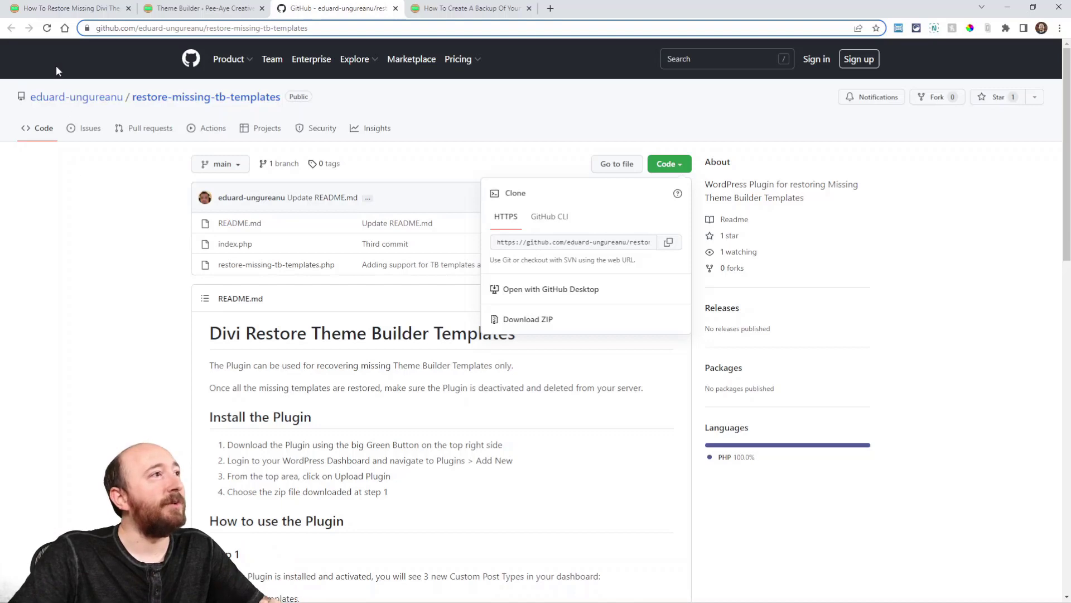
Go back to the Theme Builder tab and its Header, Body and Footer Templates admin menus
{"action": "left_click", "coordinate": [57, 9]}
{"action": "left_click", "coordinate": [174, 8]}
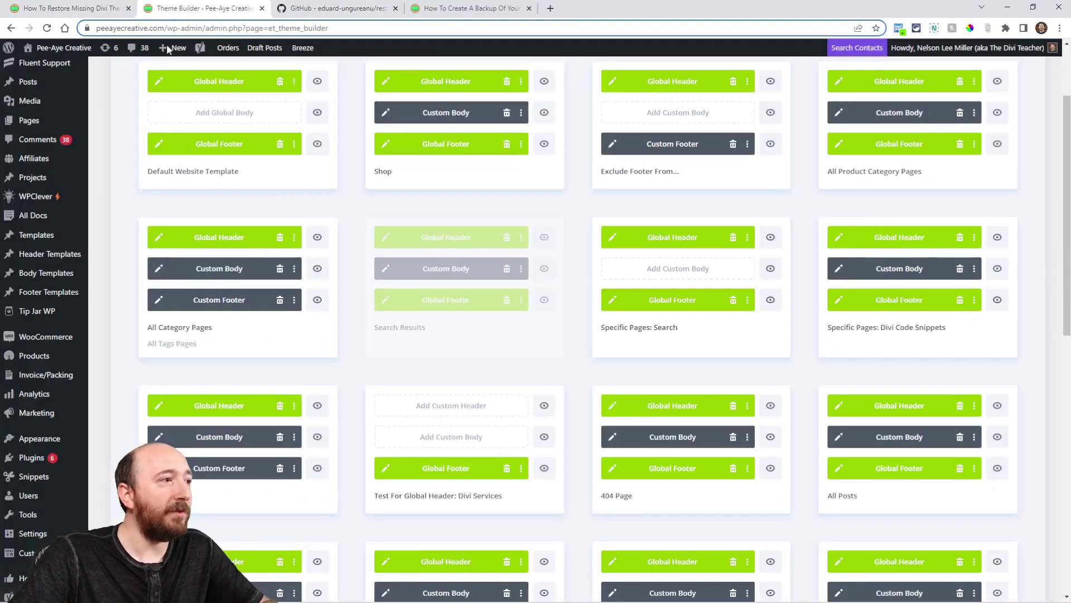
{"action": "mouse_move", "coordinate": [44, 258]}
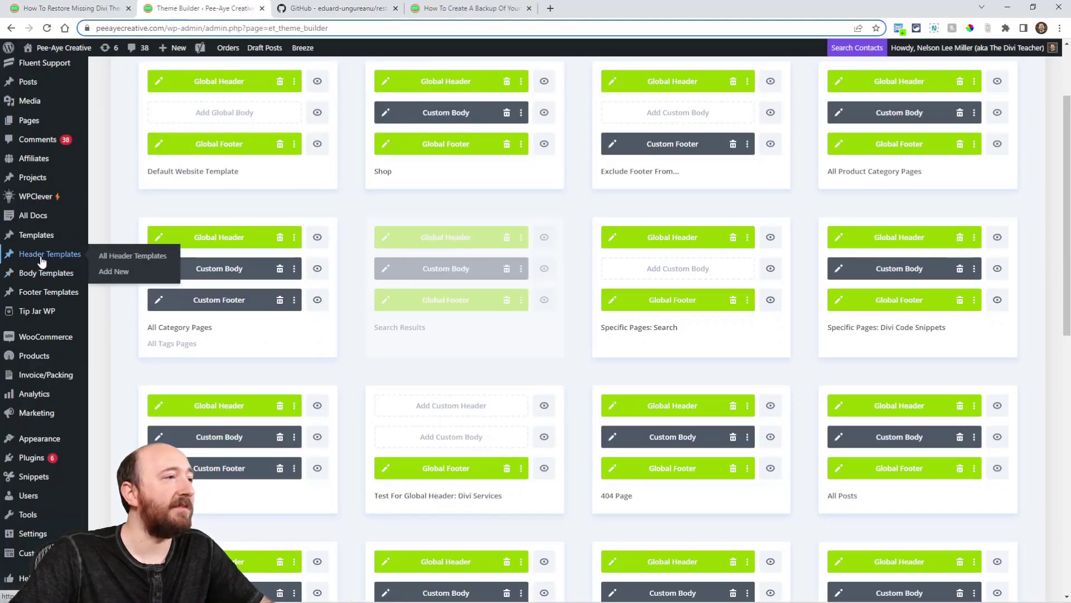
{"action": "mouse_move", "coordinate": [29, 239]}
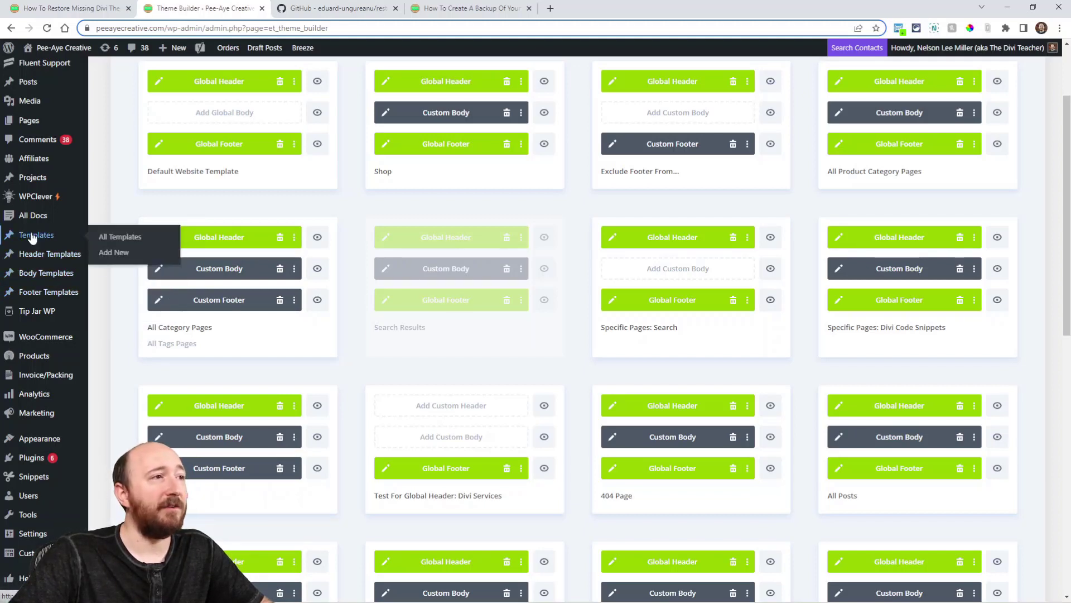
Open All Body Templates and look over the 23 published body templates
{"action": "left_click", "coordinate": [35, 273]}
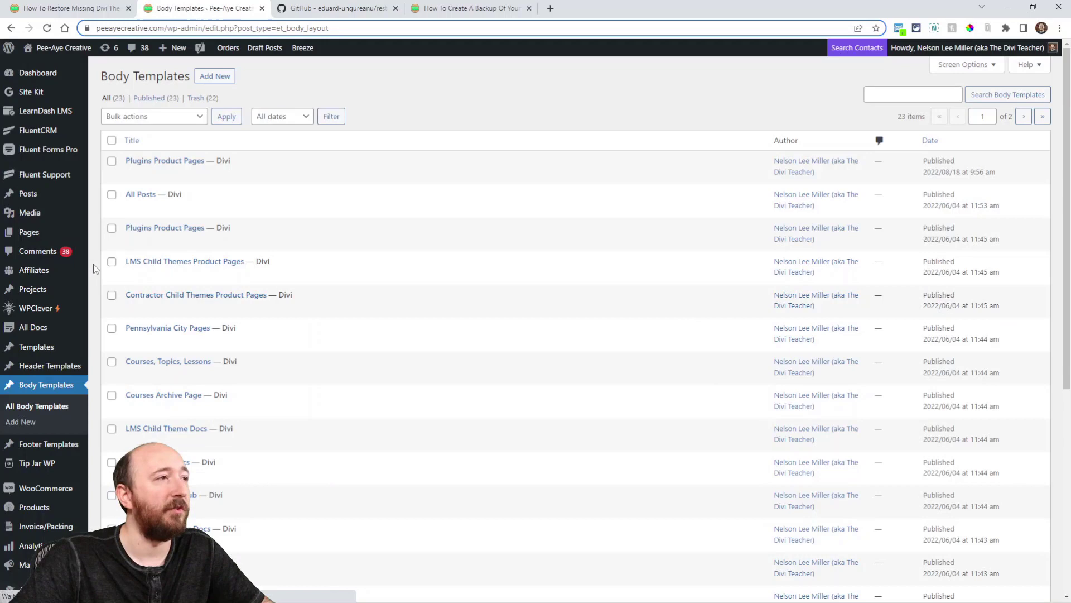
{"action": "mouse_move", "coordinate": [146, 167]}
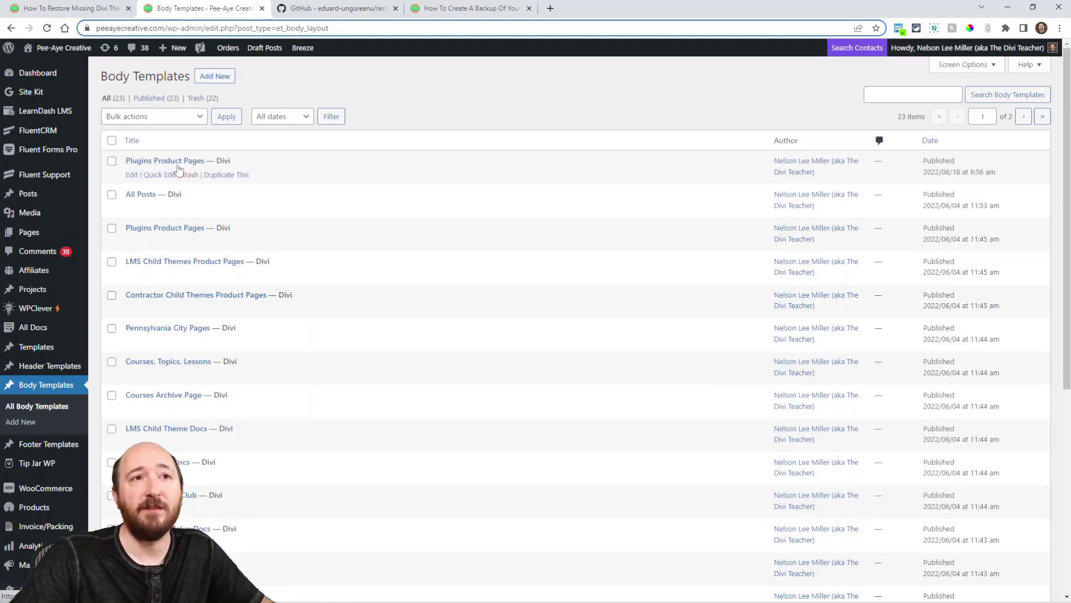
{"action": "scroll", "coordinate": [275, 246], "scroll_direction": "down", "scroll_amount": 6}
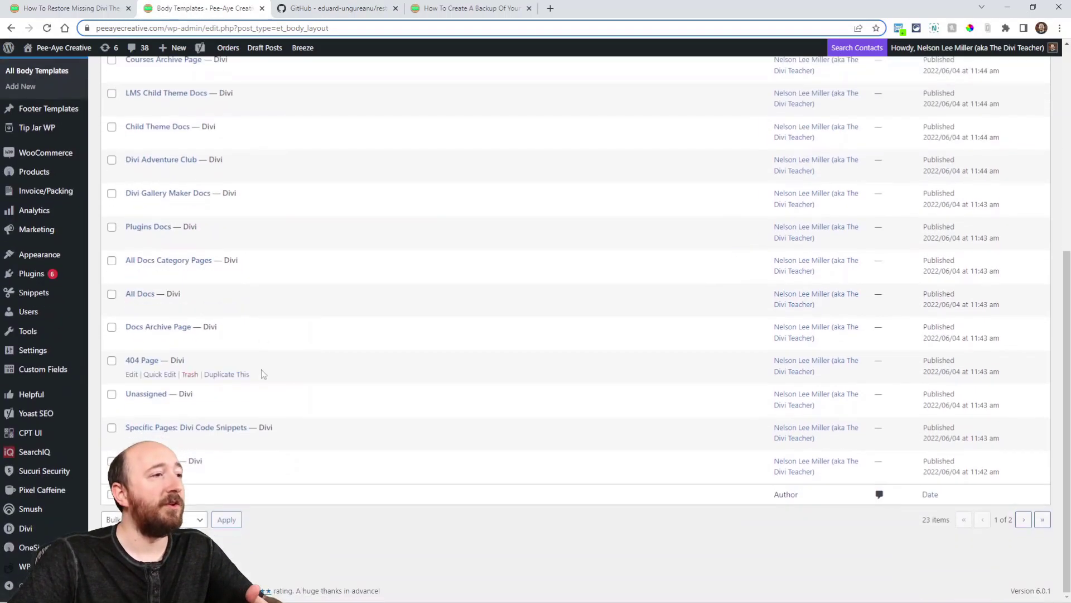
{"action": "scroll", "coordinate": [269, 454], "scroll_direction": "up", "scroll_amount": 6}
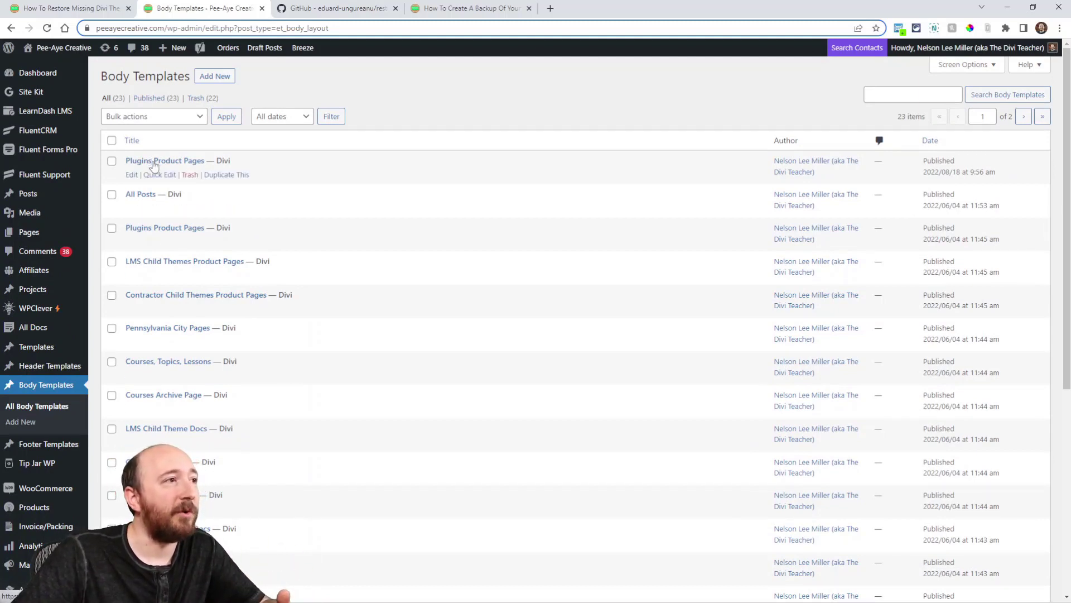
Save the Plugins Product Pages template layout to the Divi Library under a new name
{"action": "left_click", "coordinate": [154, 162]}
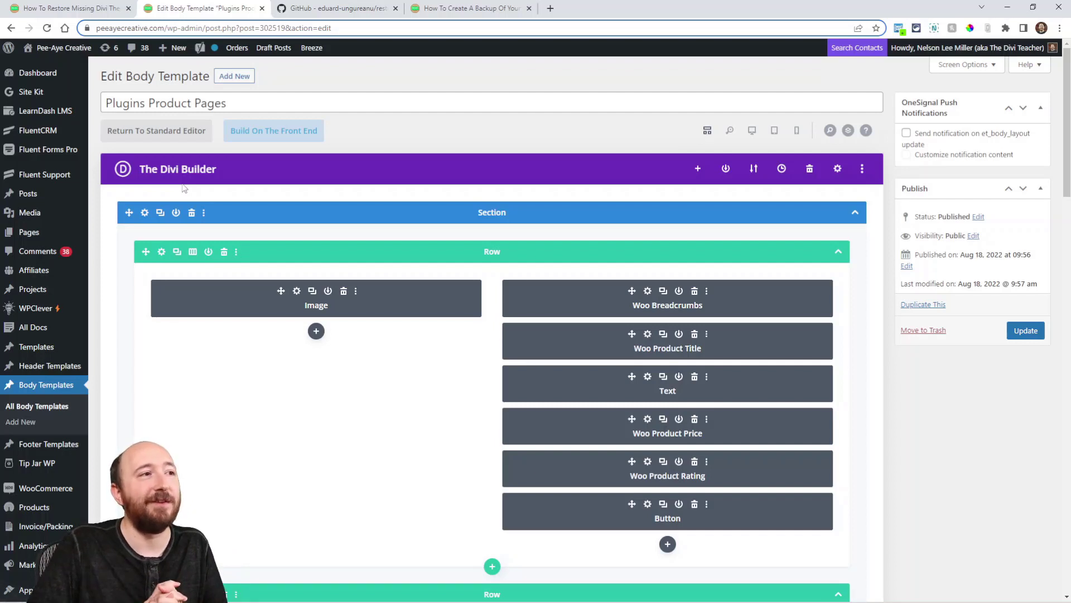
{"action": "left_click", "coordinate": [726, 175]}
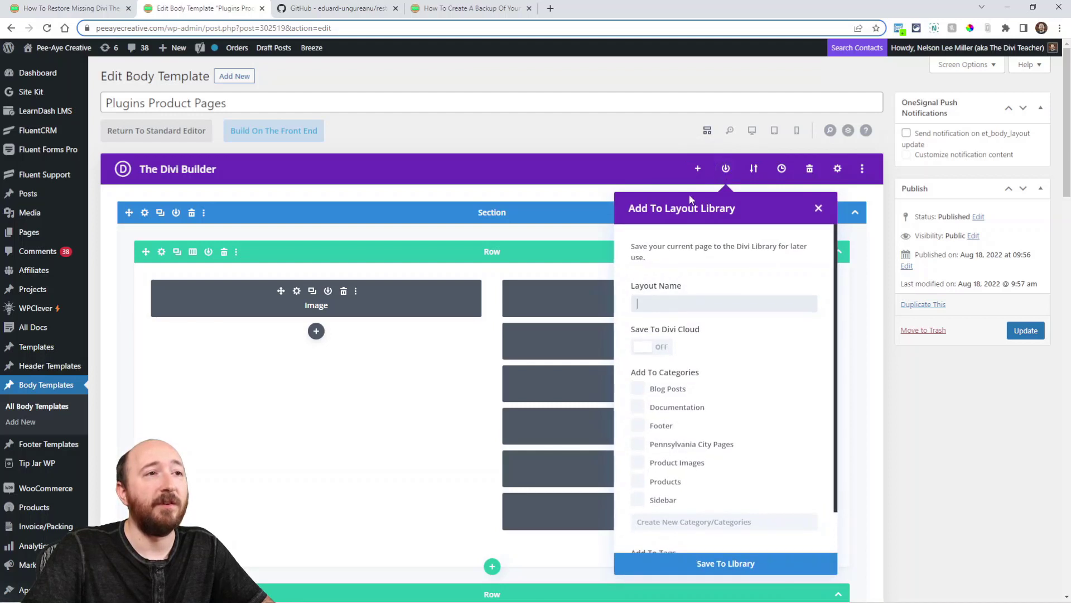
{"action": "left_click", "coordinate": [696, 303]}
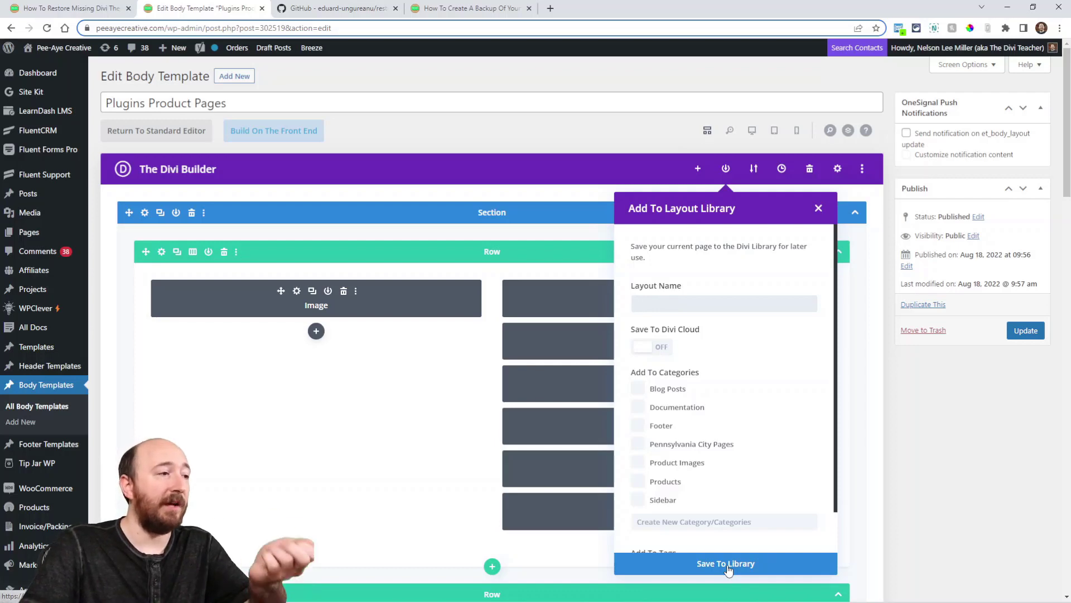
{"action": "scroll", "coordinate": [78, 467], "scroll_direction": "down", "scroll_amount": 5}
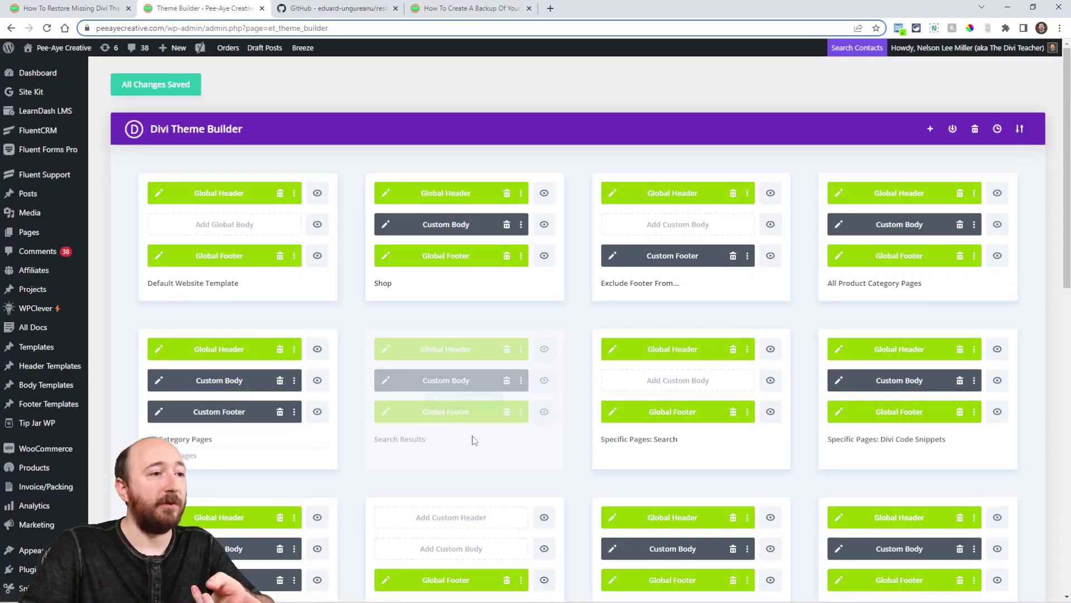
{"action": "scroll", "coordinate": [474, 440], "scroll_direction": "down", "scroll_amount": 4}
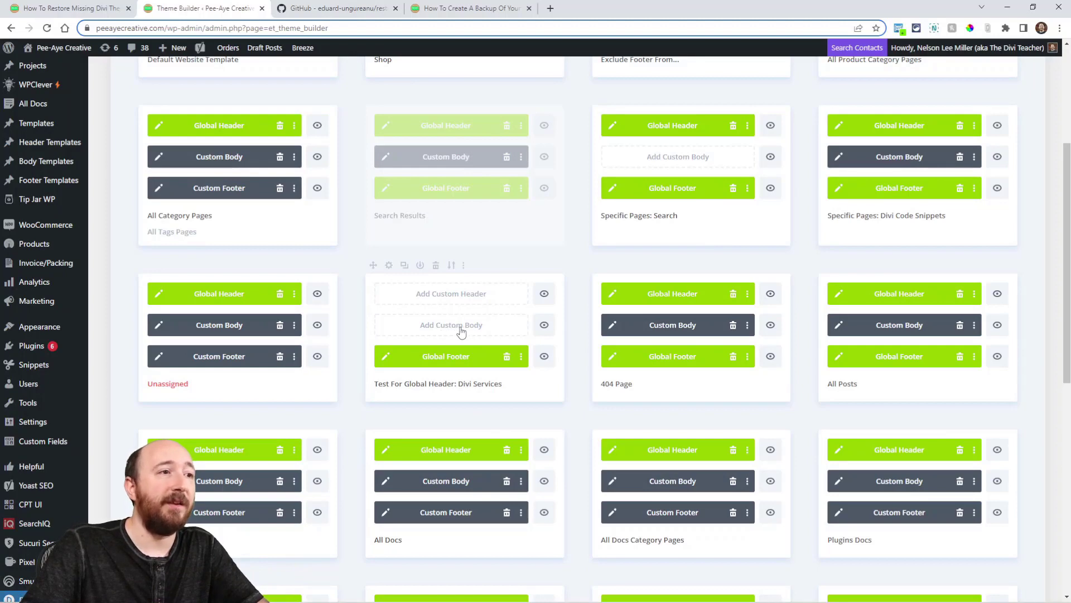
{"action": "left_click", "coordinate": [459, 332]}
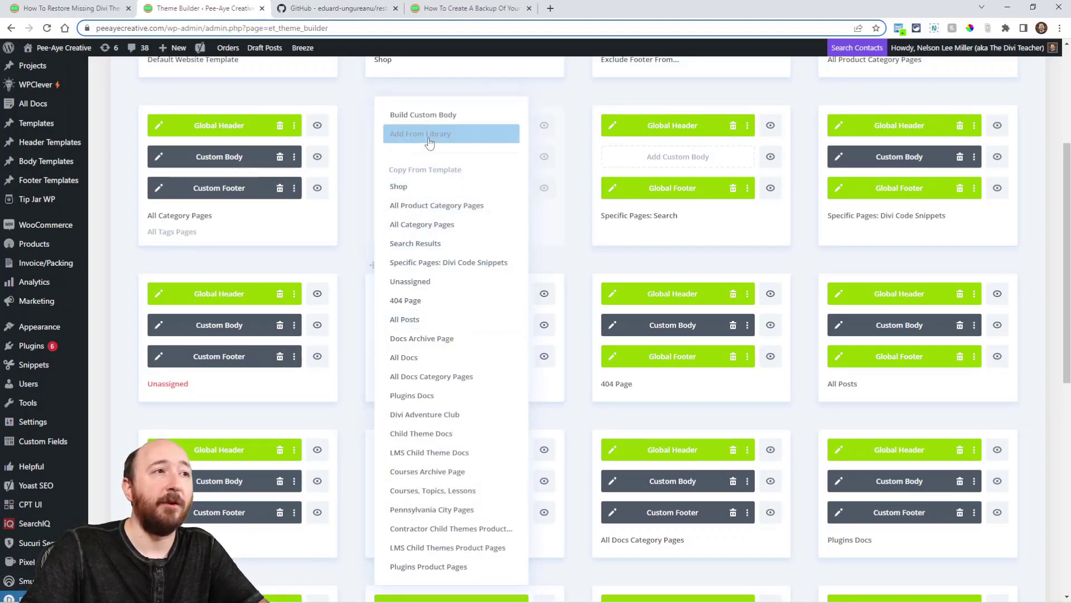
{"action": "left_click", "coordinate": [428, 137]}
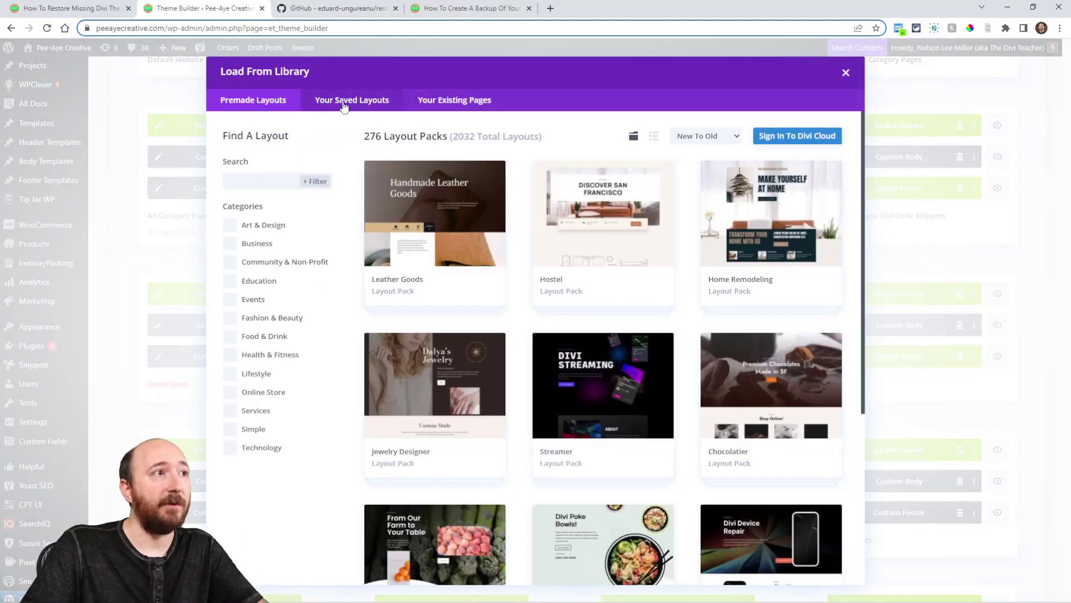
{"action": "left_click", "coordinate": [344, 103]}
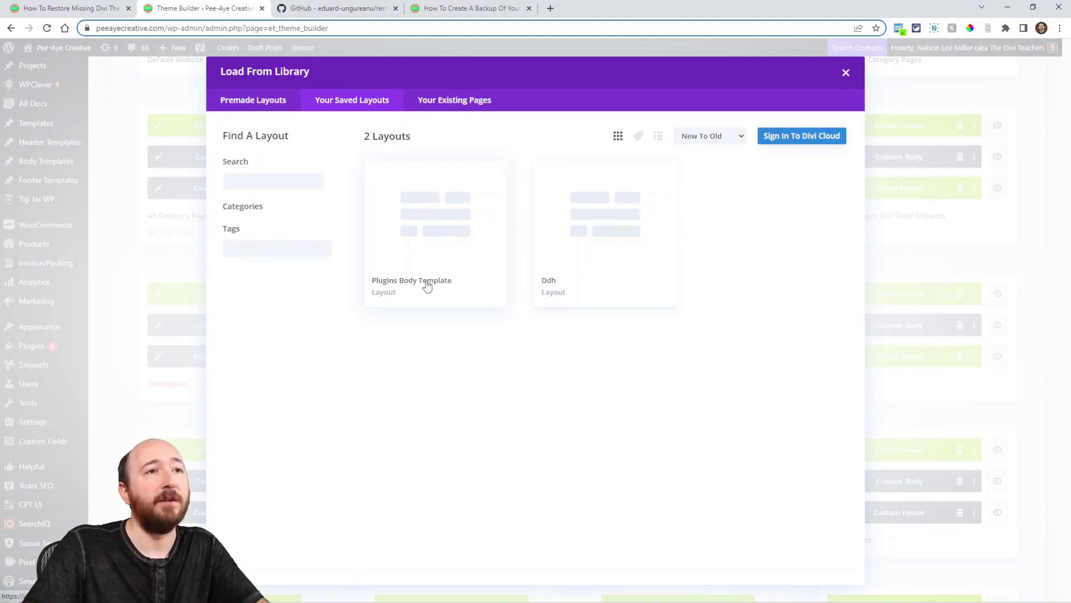
{"action": "left_click", "coordinate": [846, 74]}
{"action": "scroll", "coordinate": [463, 335], "scroll_direction": "up", "scroll_amount": 4}
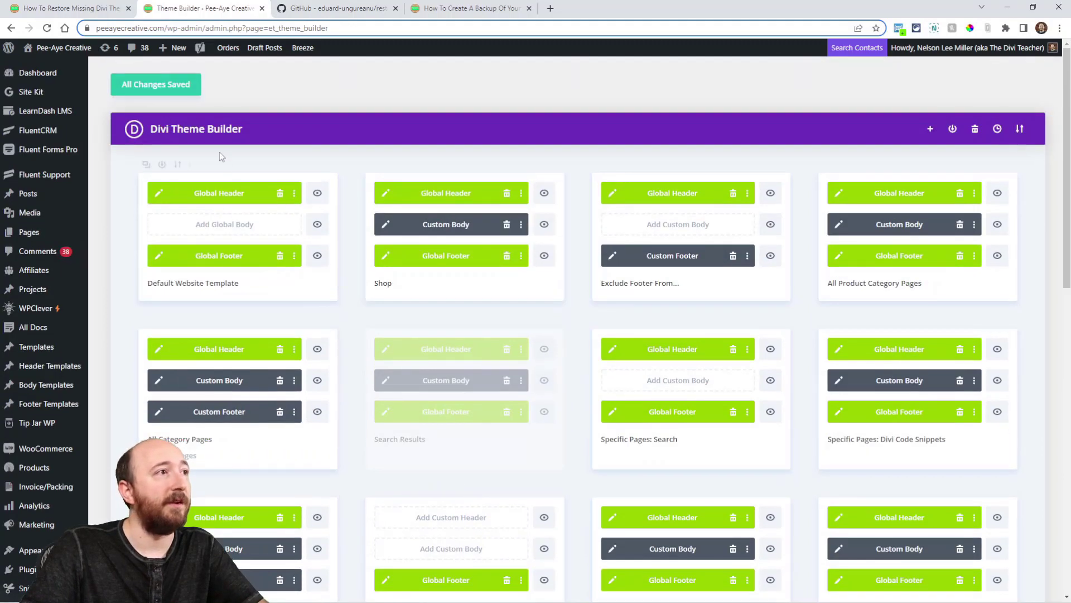
{"action": "mouse_move", "coordinate": [505, 346]}
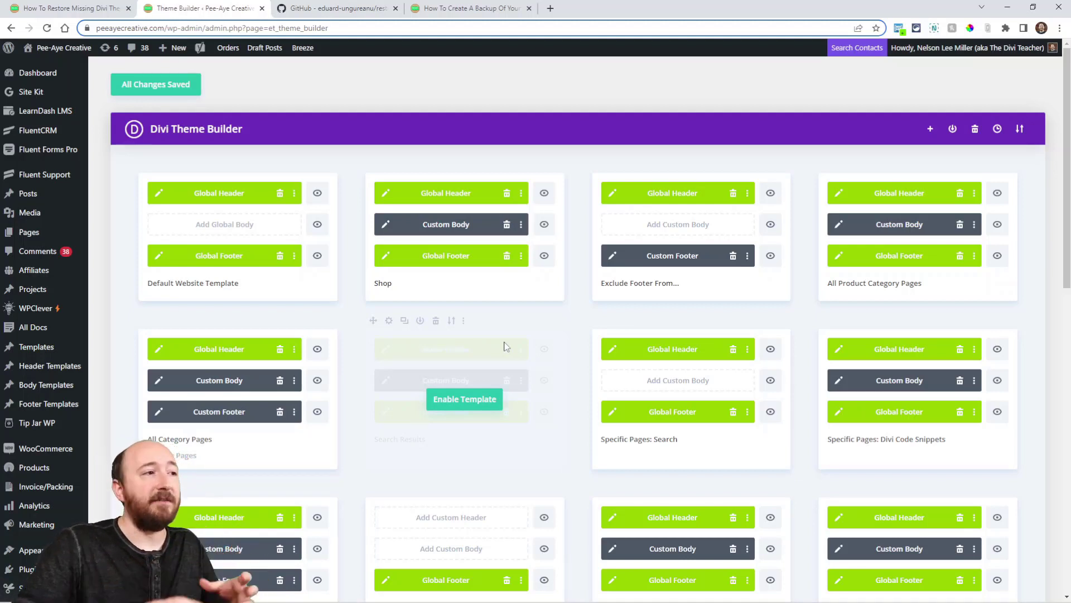
{"action": "mouse_move", "coordinate": [45, 391]}
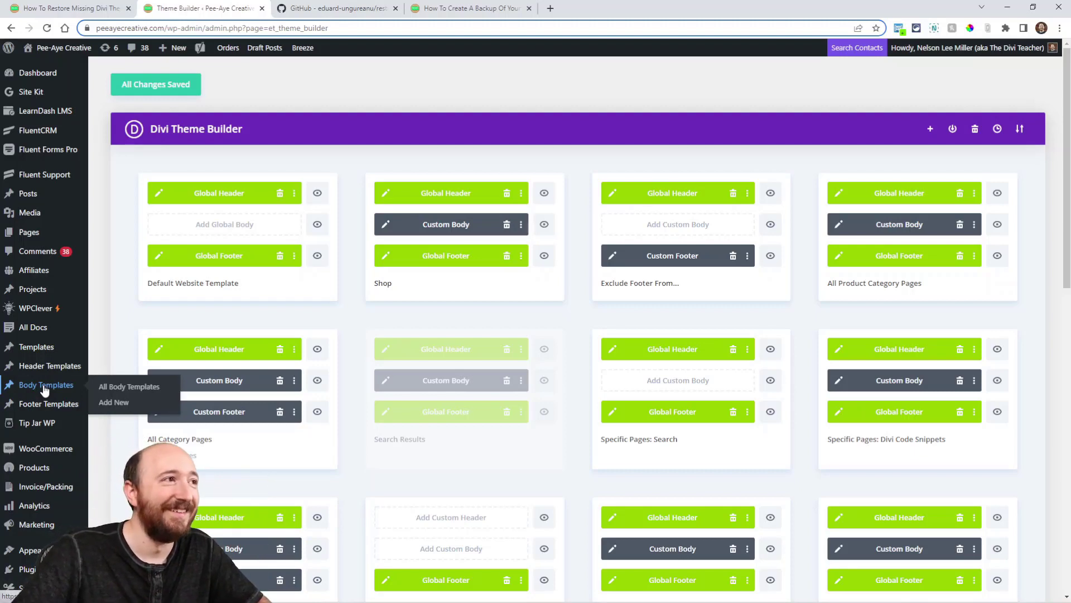
Return to the Pee-Aye Creative blog article's restore steps for missing Theme Builder templates
{"action": "left_click", "coordinate": [68, 6]}
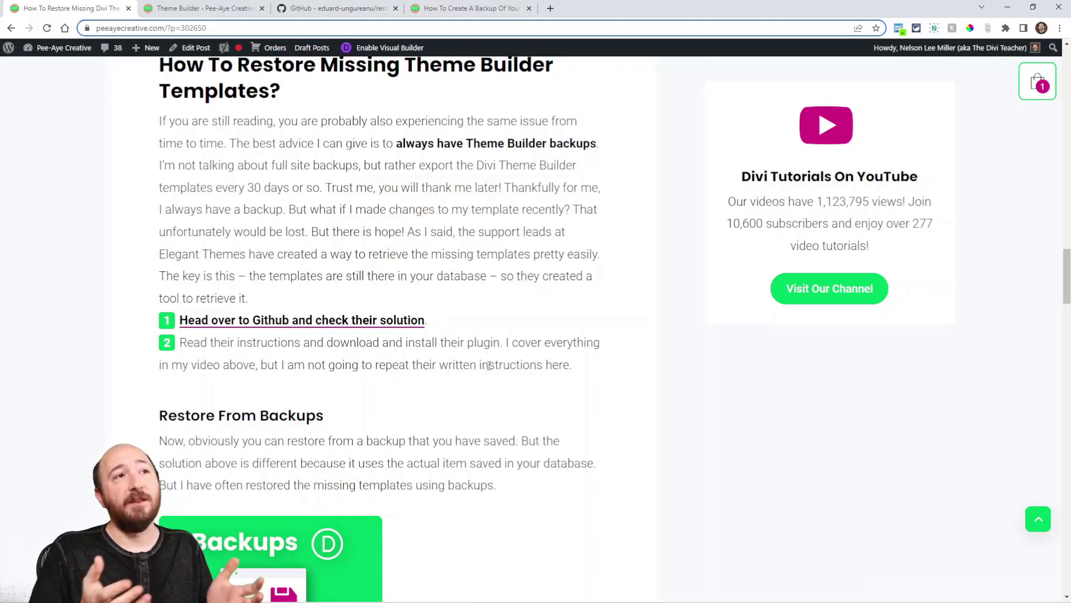
{"action": "left_click", "coordinate": [273, 7]}
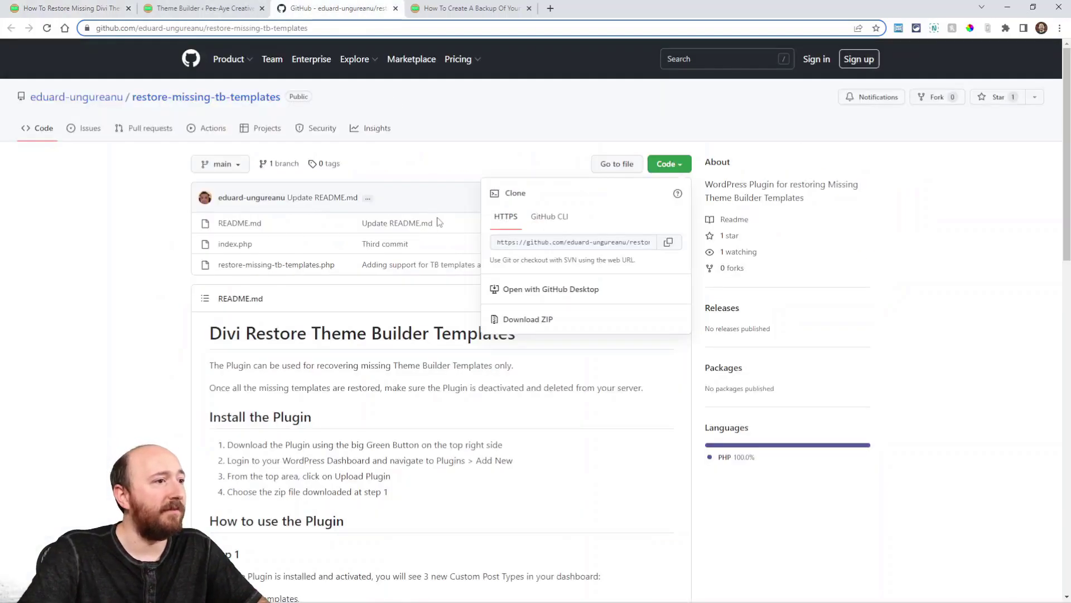
{"action": "scroll", "coordinate": [440, 222], "scroll_direction": "down", "scroll_amount": 8}
{"action": "scroll", "coordinate": [448, 237], "scroll_direction": "down", "scroll_amount": 4}
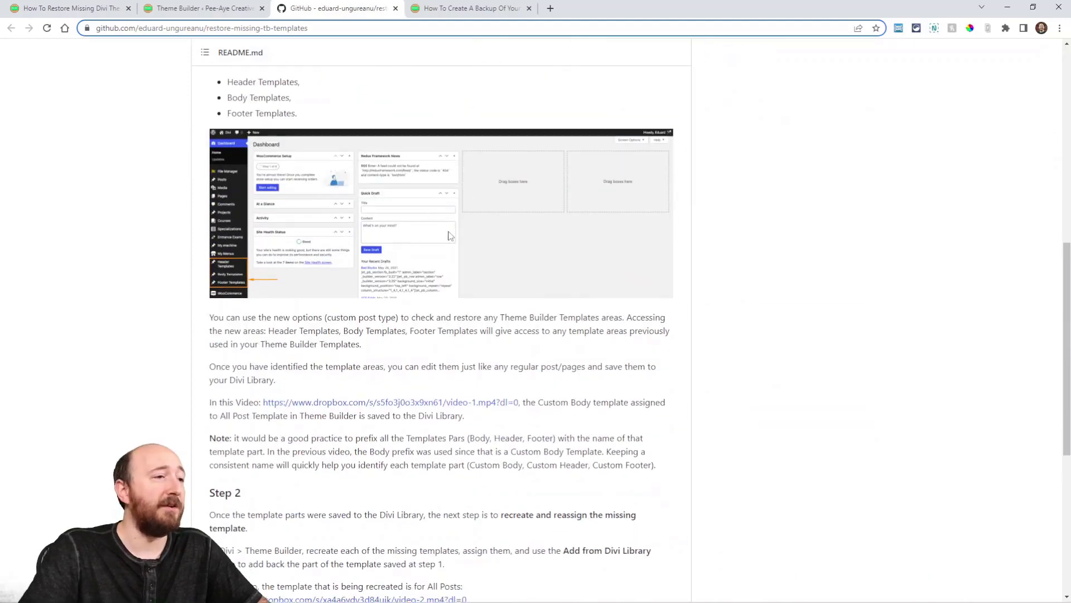
{"action": "scroll", "coordinate": [448, 237], "scroll_direction": "down", "scroll_amount": 2}
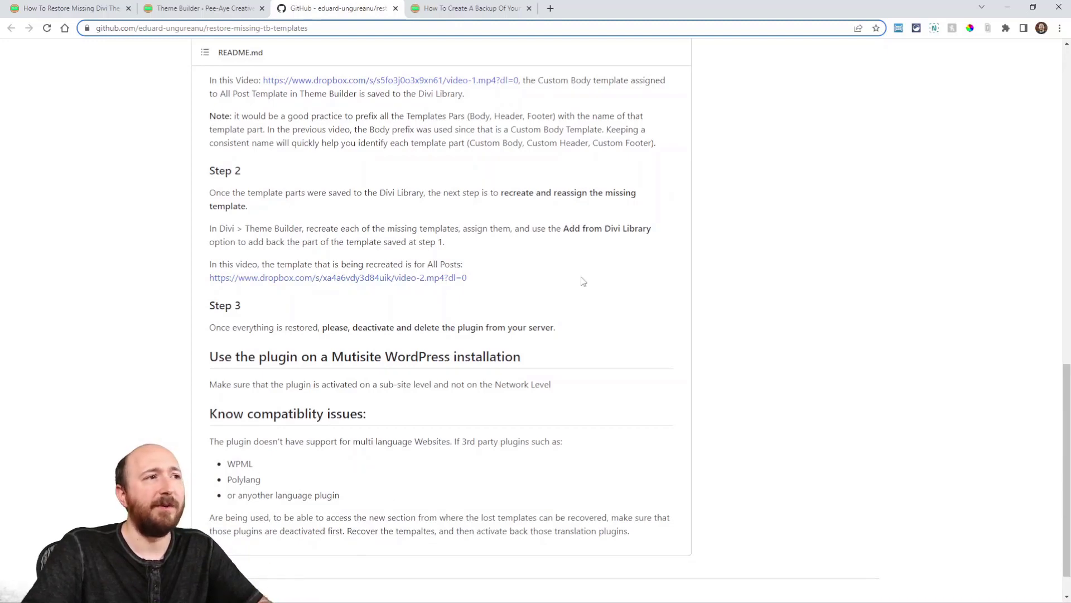
{"action": "scroll", "coordinate": [582, 280], "scroll_direction": "up", "scroll_amount": 6}
{"action": "scroll", "coordinate": [582, 280], "scroll_direction": "up", "scroll_amount": 5}
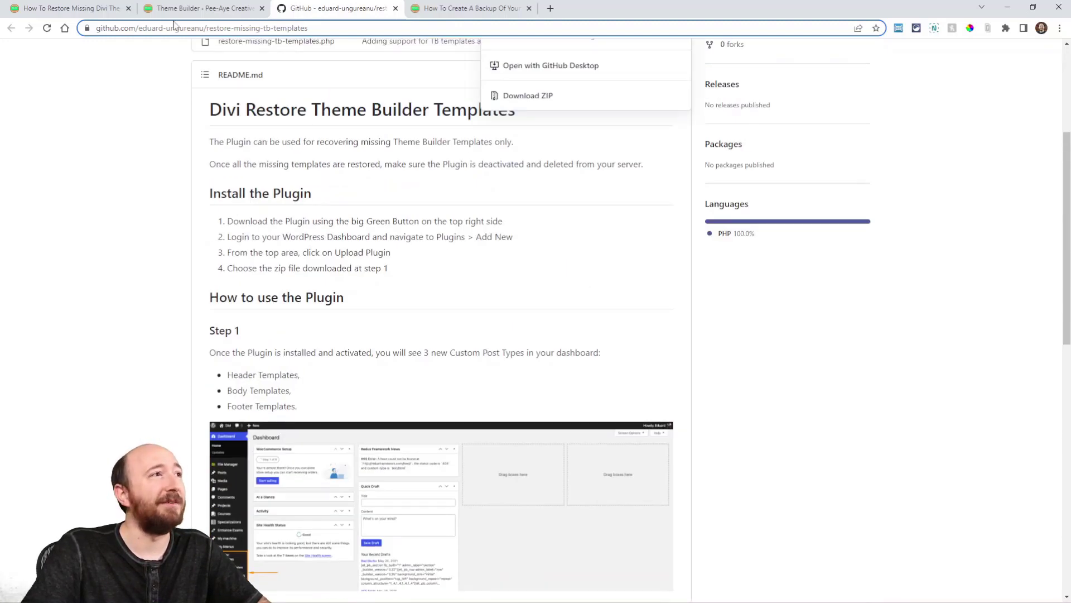
{"action": "left_click", "coordinate": [64, 10]}
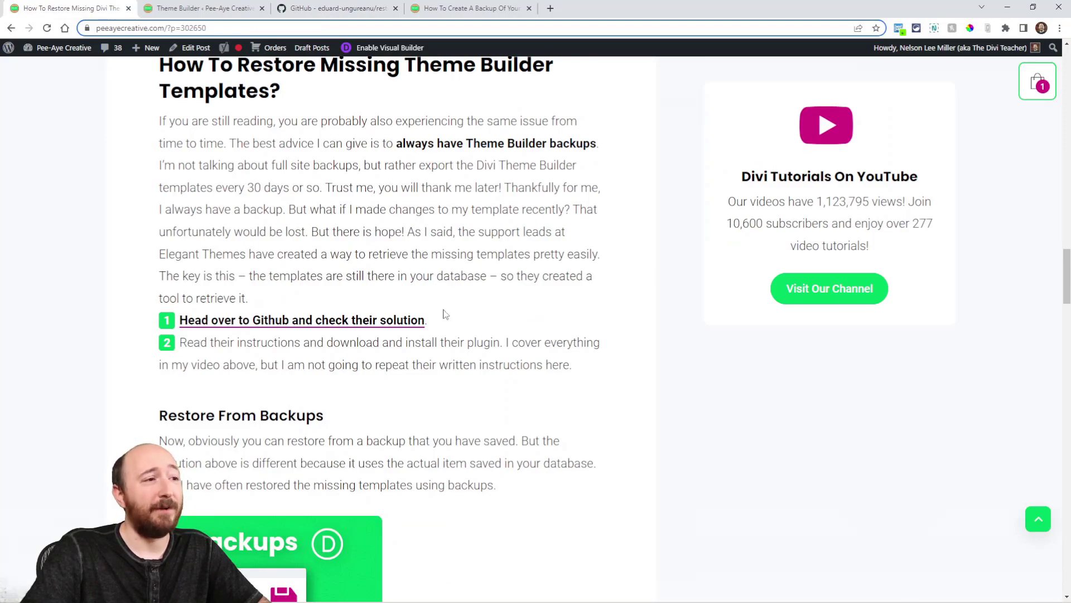